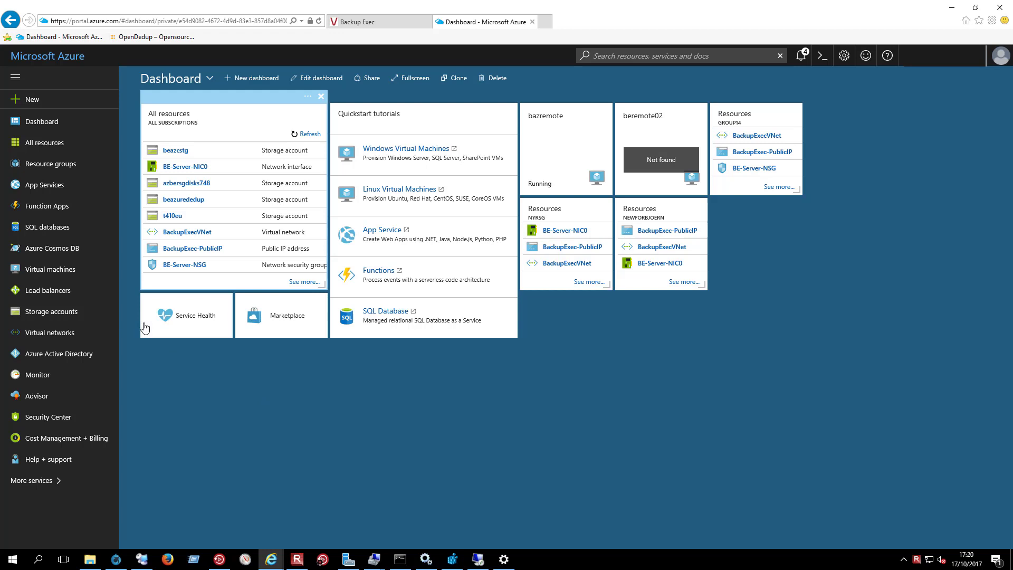
Open the Azure Virtual machines list showing bazremote and bazured running in West Europe.
left_click(48, 270)
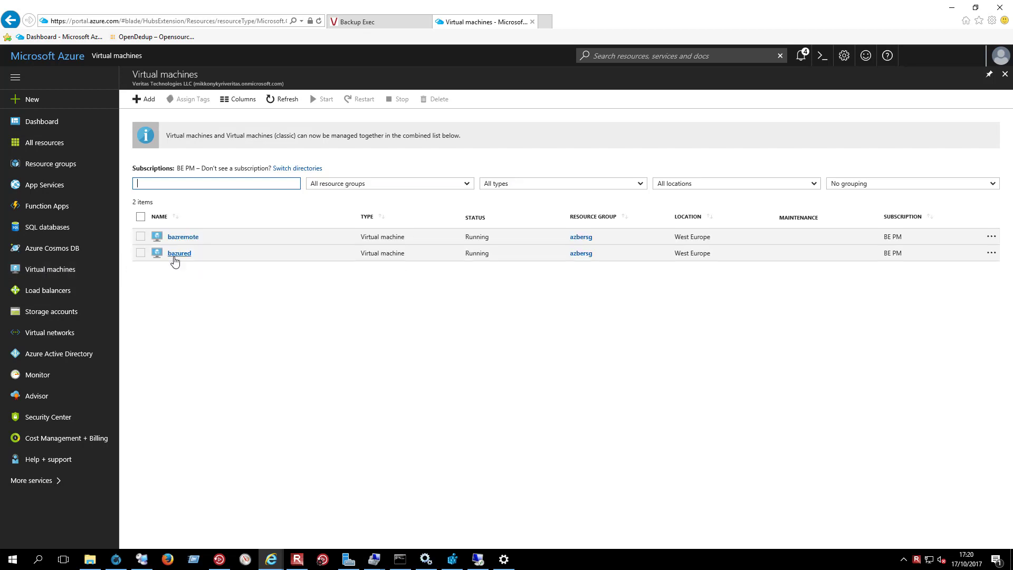
Connect to the bazured VM by remote desktop using its downloaded RDP file and the account password.
right_click(175, 262)
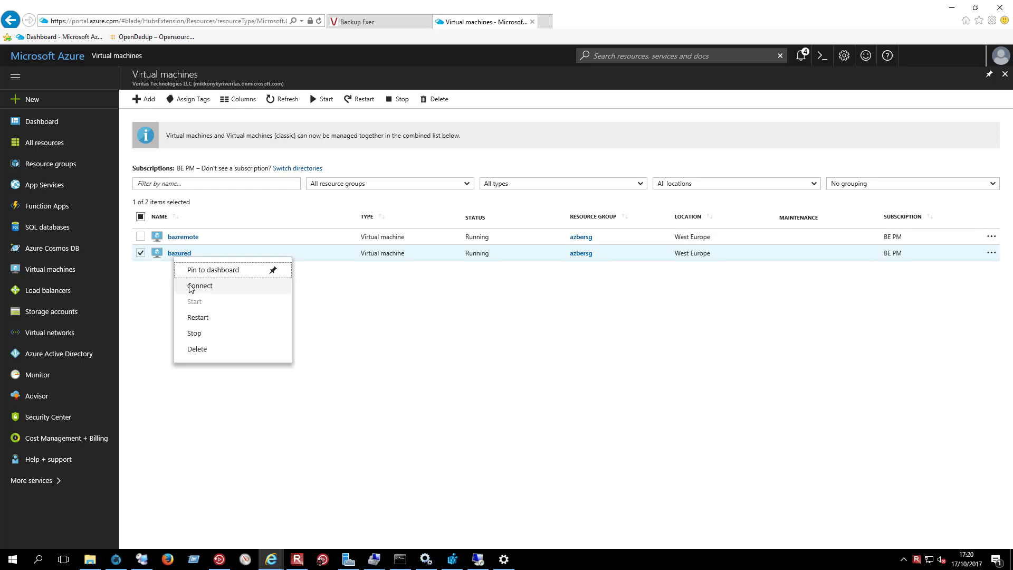
left_click(191, 287)
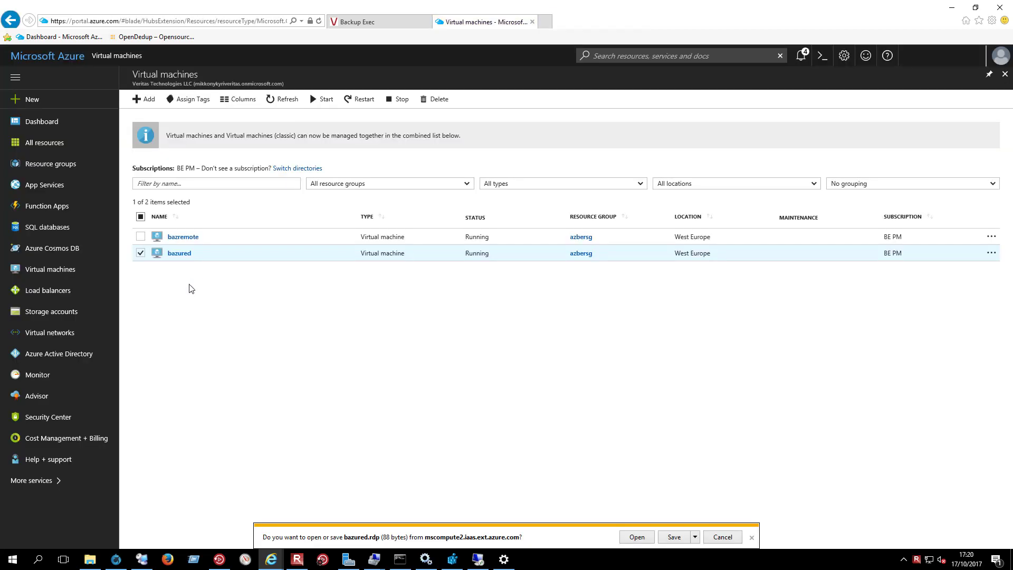
left_click(632, 537)
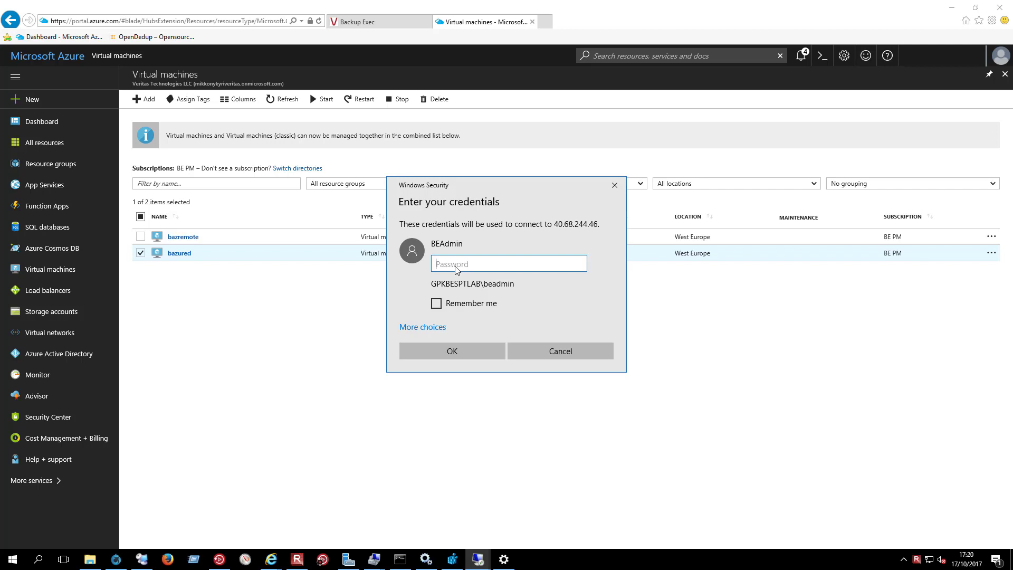
type("***************")
left_click(452, 350)
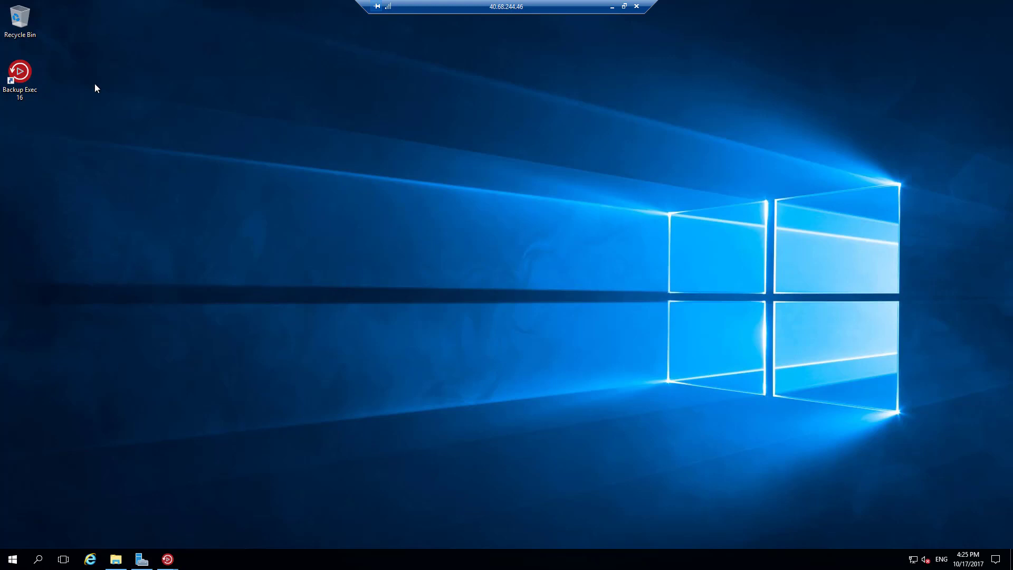
Launch Backup Exec 16, dismiss the What's New dialog, and maximize its window.
left_click(28, 77)
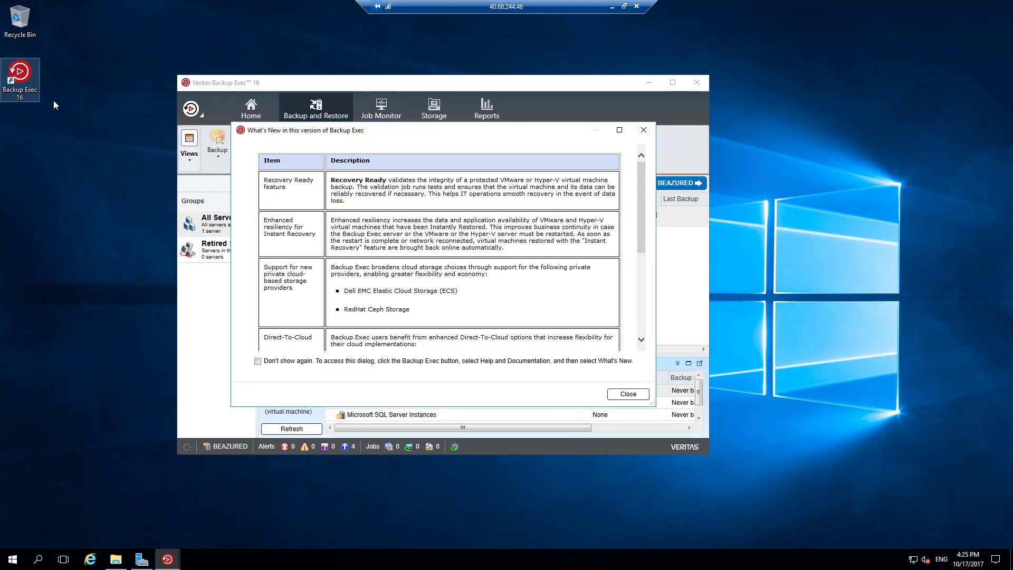
left_click(628, 394)
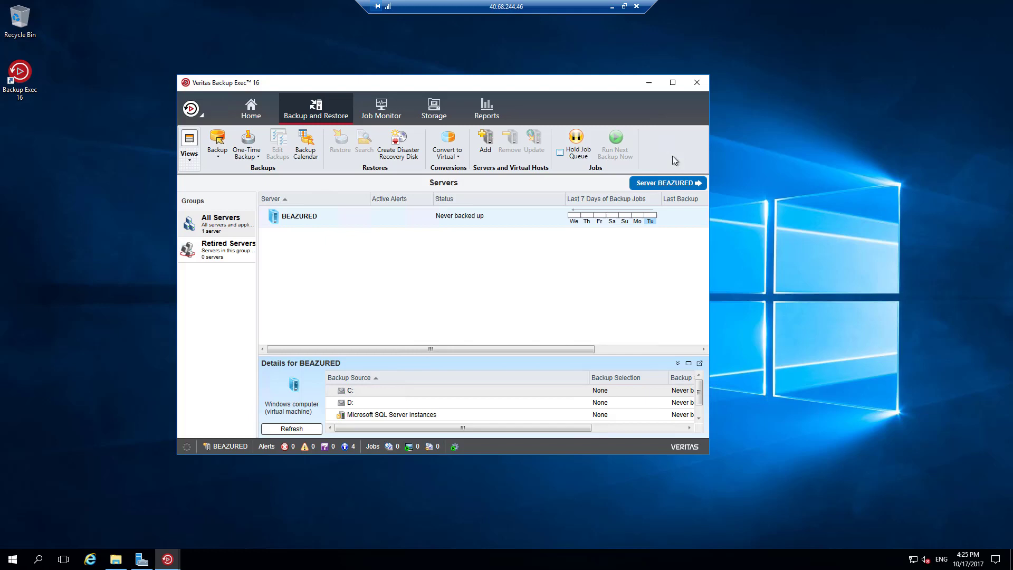
left_click(673, 84)
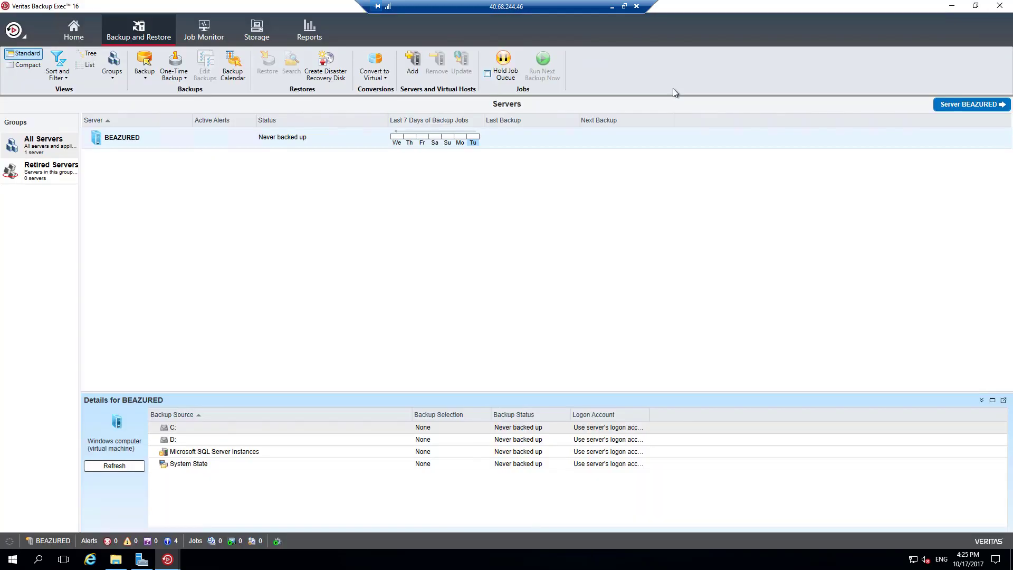
Start a new cloud storage device named 'Azure cloud storage' with Azure as the provider.
left_click(261, 32)
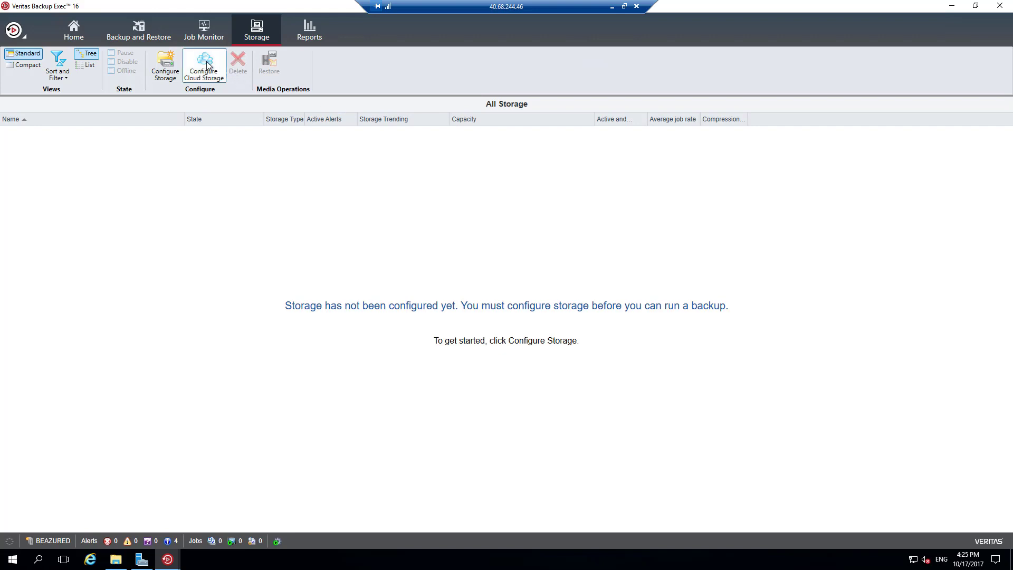
left_click(207, 65)
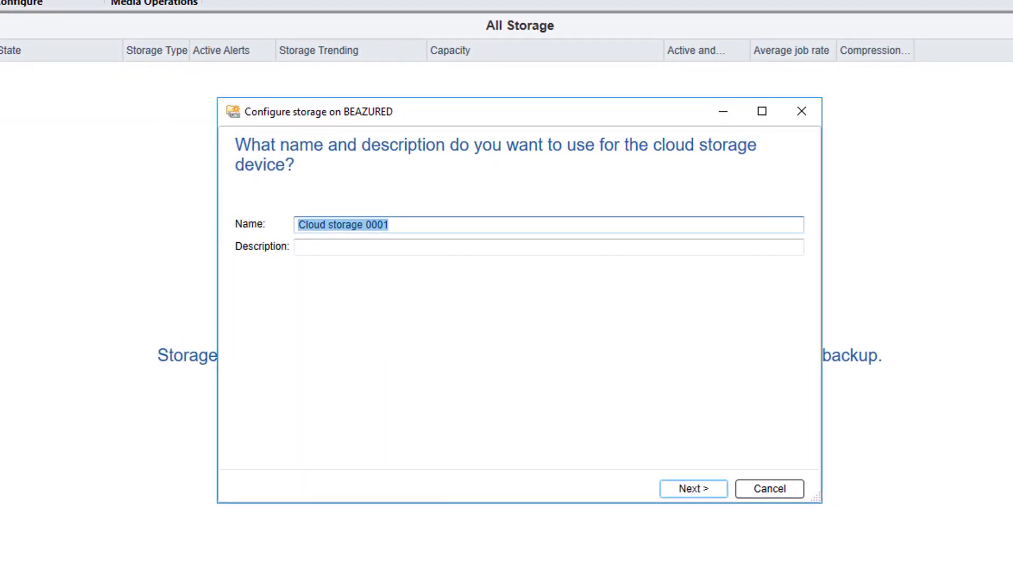
type("A")
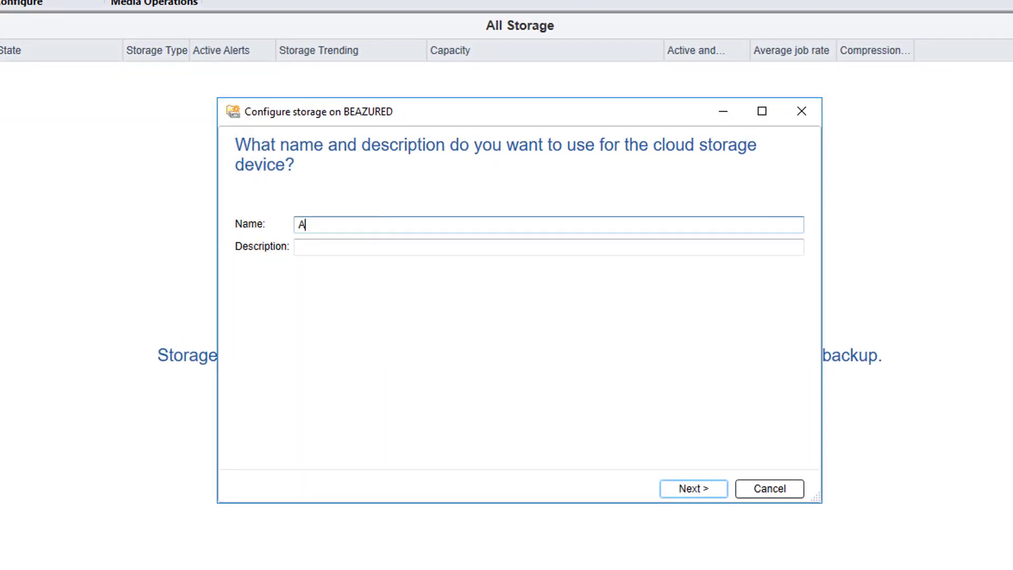
type("zure cloud storage")
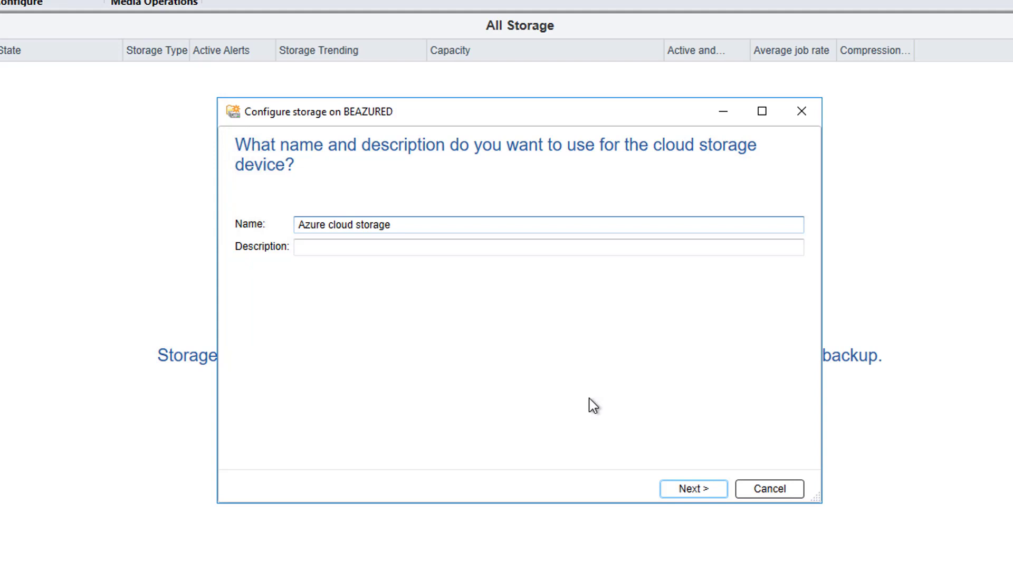
left_click(687, 485)
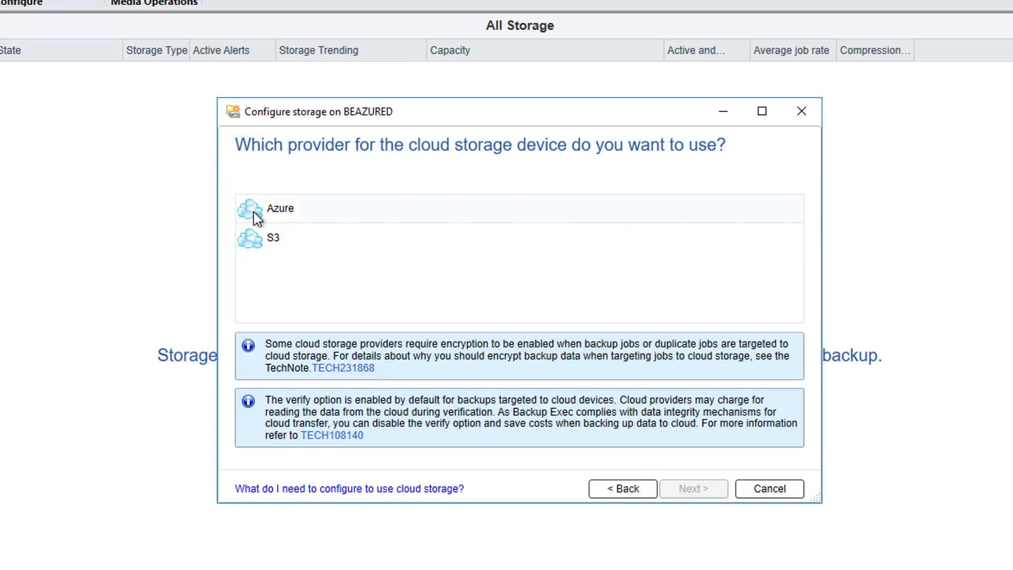
left_click(257, 214)
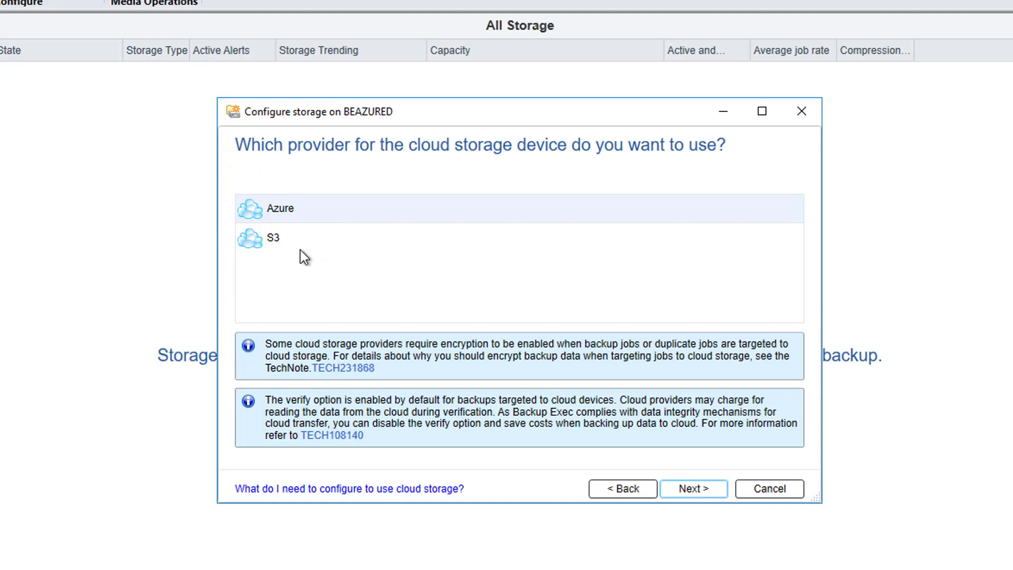
left_click(695, 486)
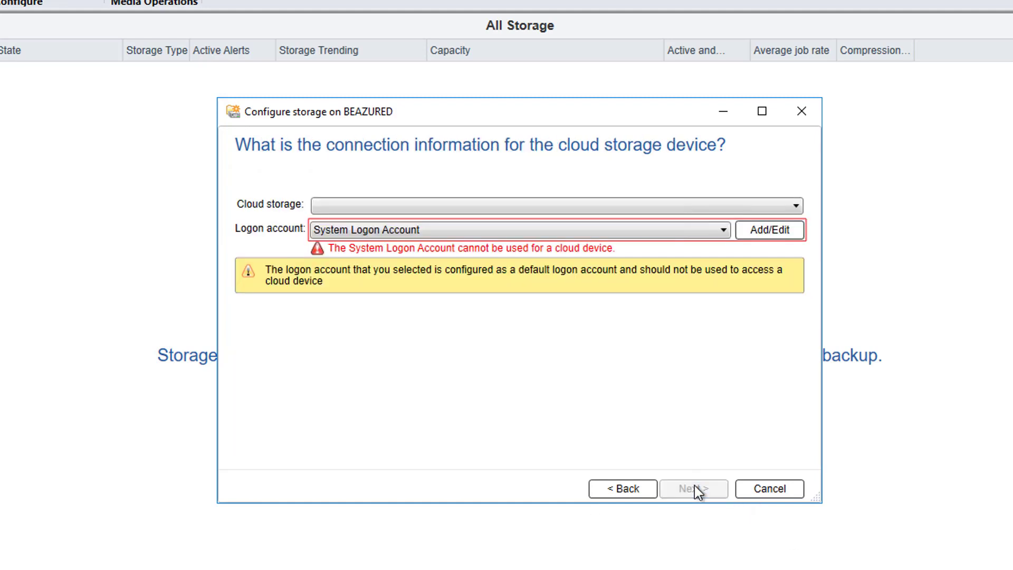
Set the cloud storage service to Azure and choose the Azure storage logon account.
left_click(776, 206)
left_click(368, 234)
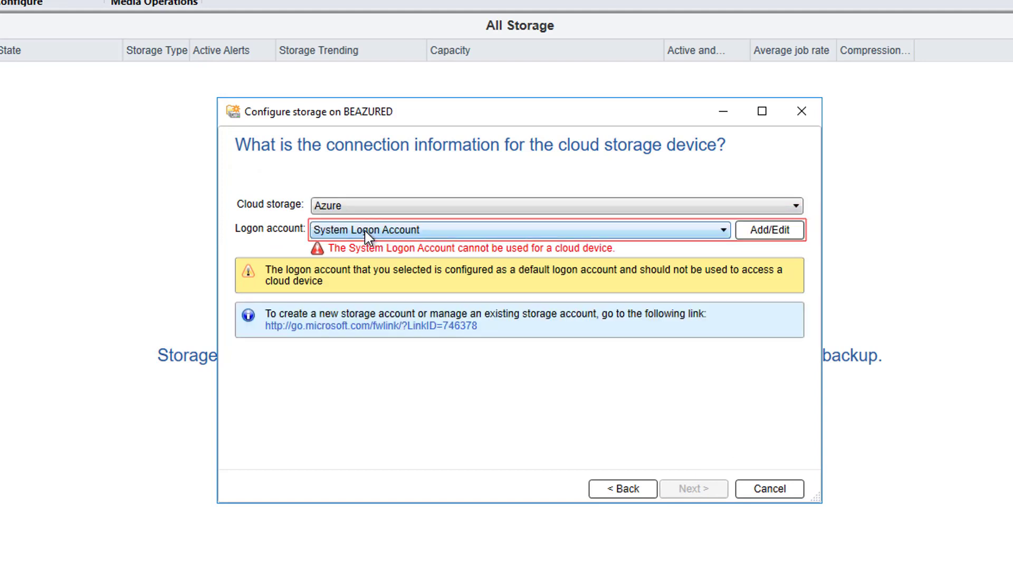
left_click(368, 233)
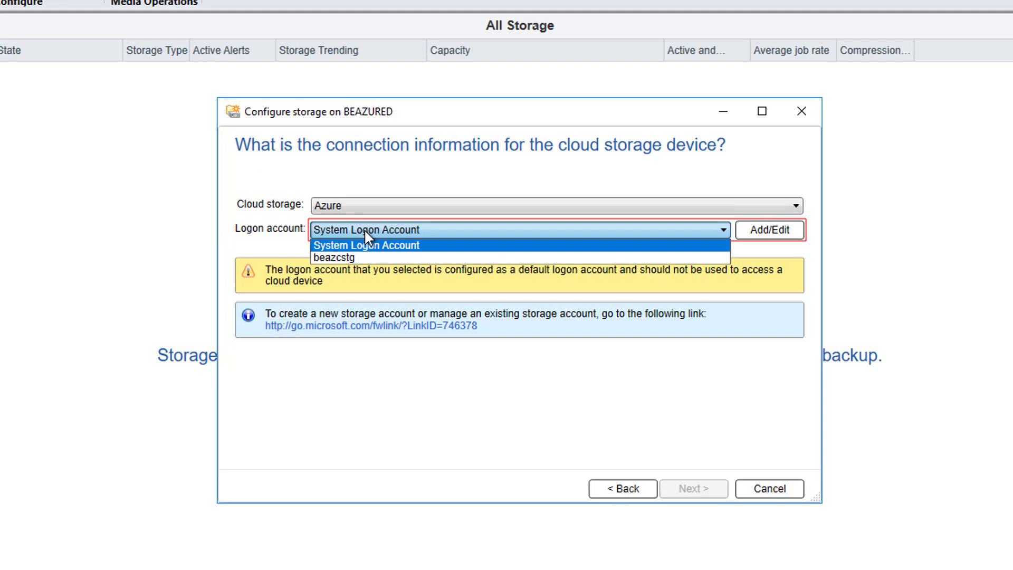
left_click(346, 256)
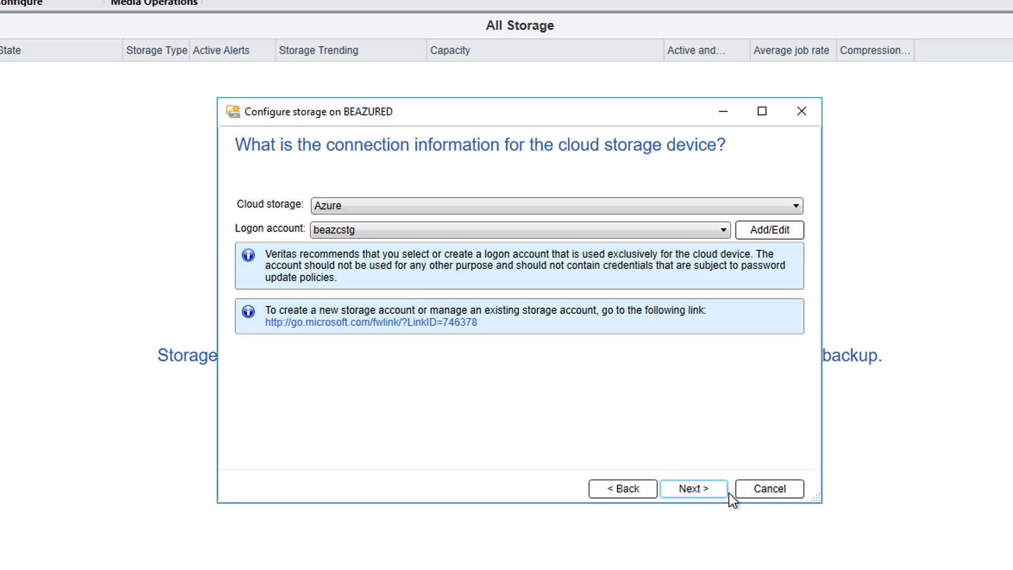
Accept container01 and 2 concurrent operations, then finish creating the Azure storage device.
left_click(710, 489)
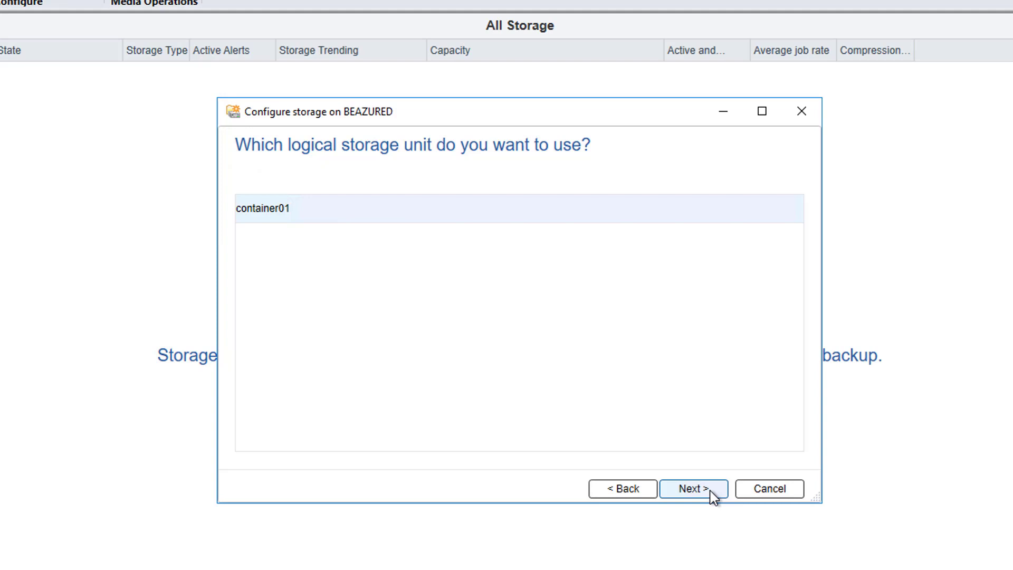
left_click(712, 492)
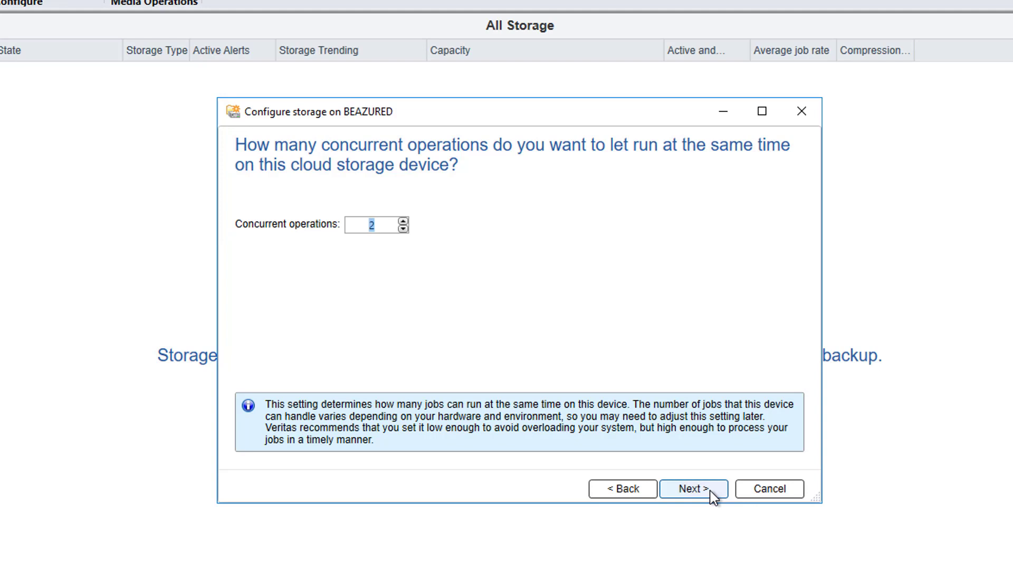
left_click(711, 492)
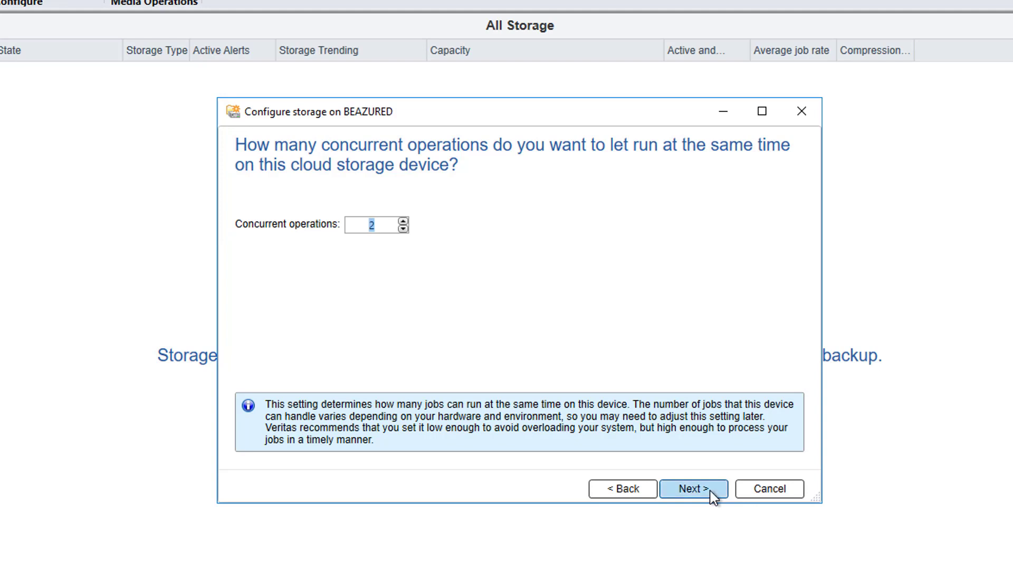
left_click(691, 495)
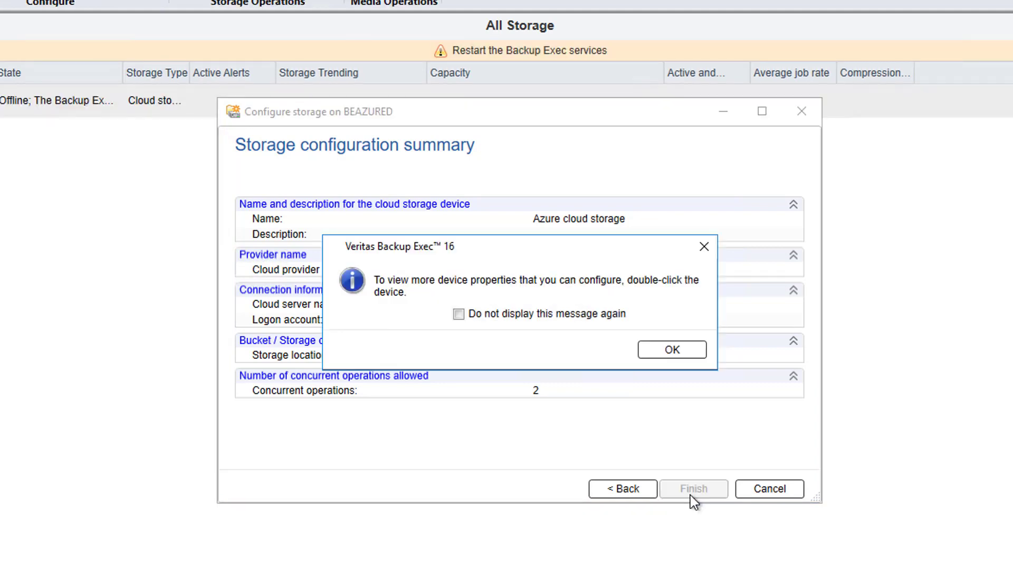
Restart all Backup Exec services on BEAZURED, then widen the State and Storage Type columns.
left_click(676, 352)
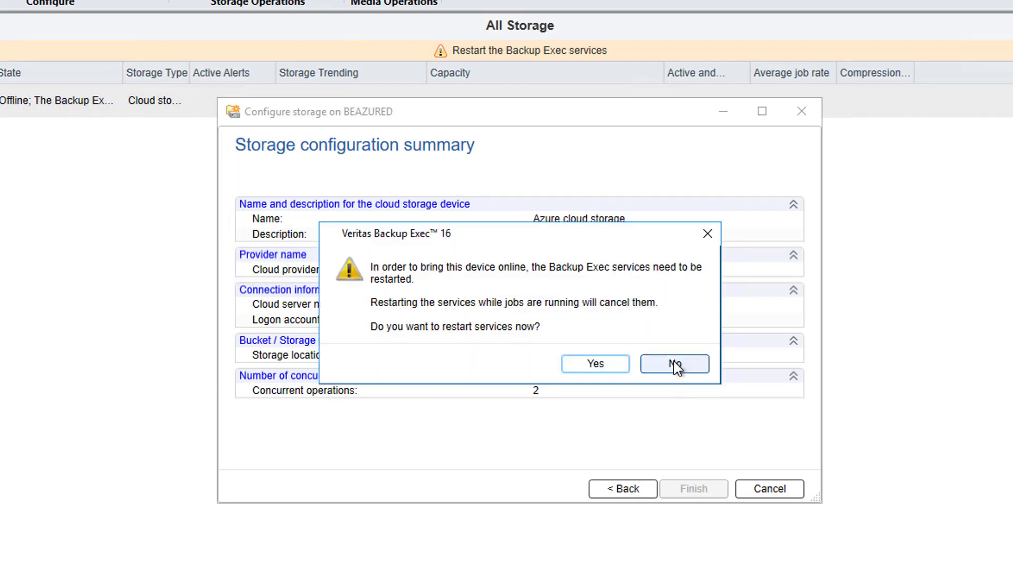
left_click(676, 364)
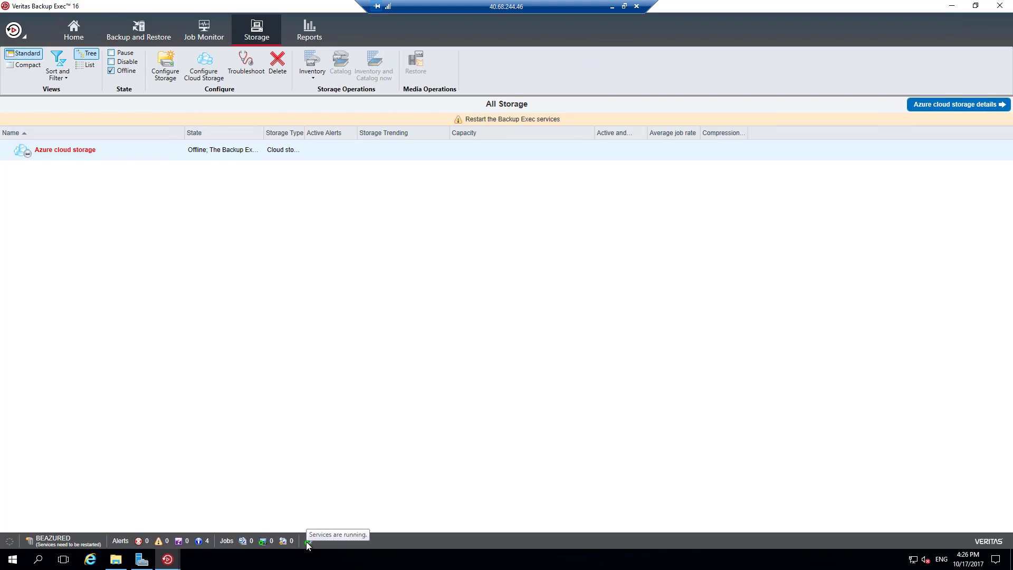
left_click(308, 542)
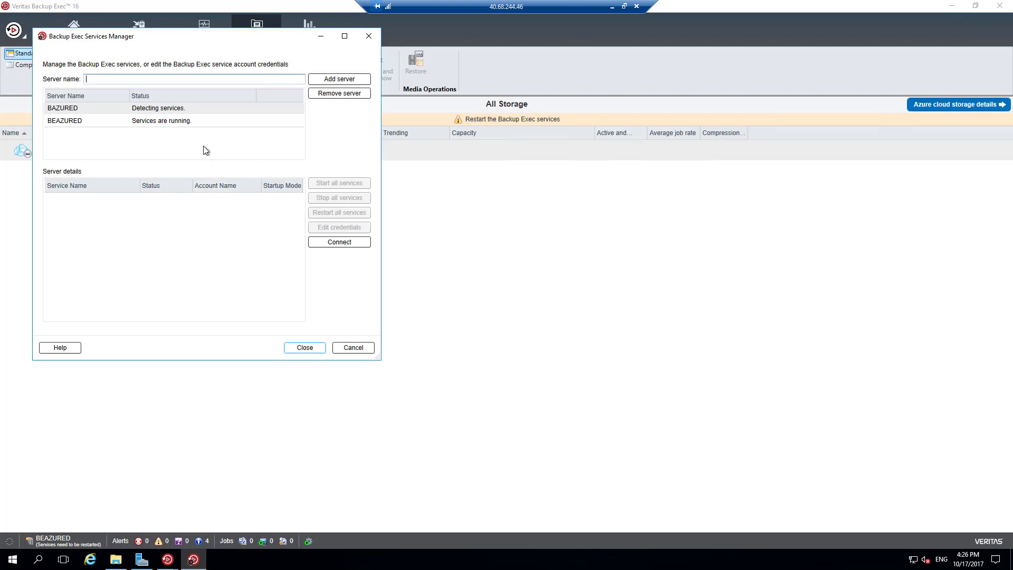
left_click(181, 121)
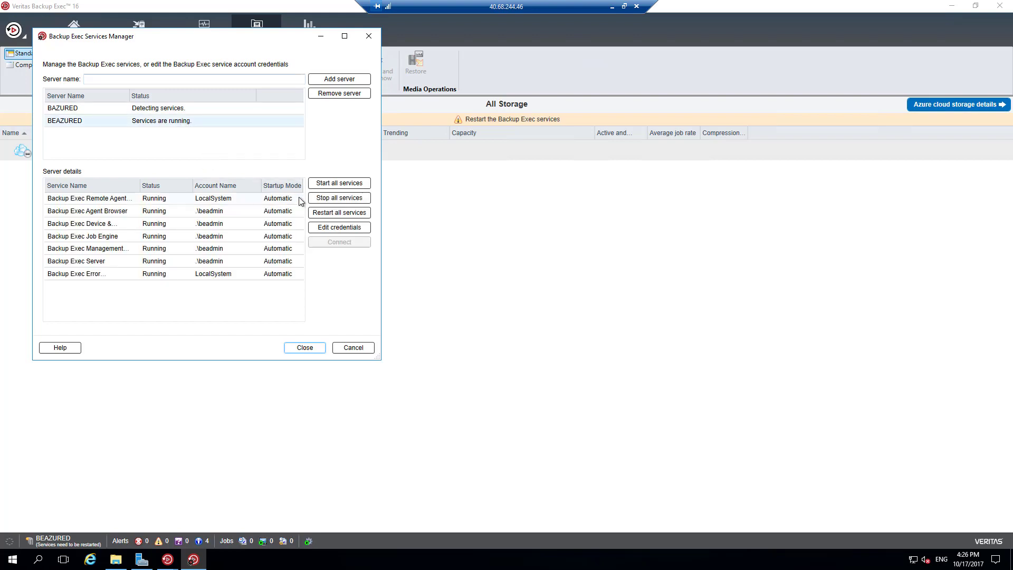
left_click(330, 212)
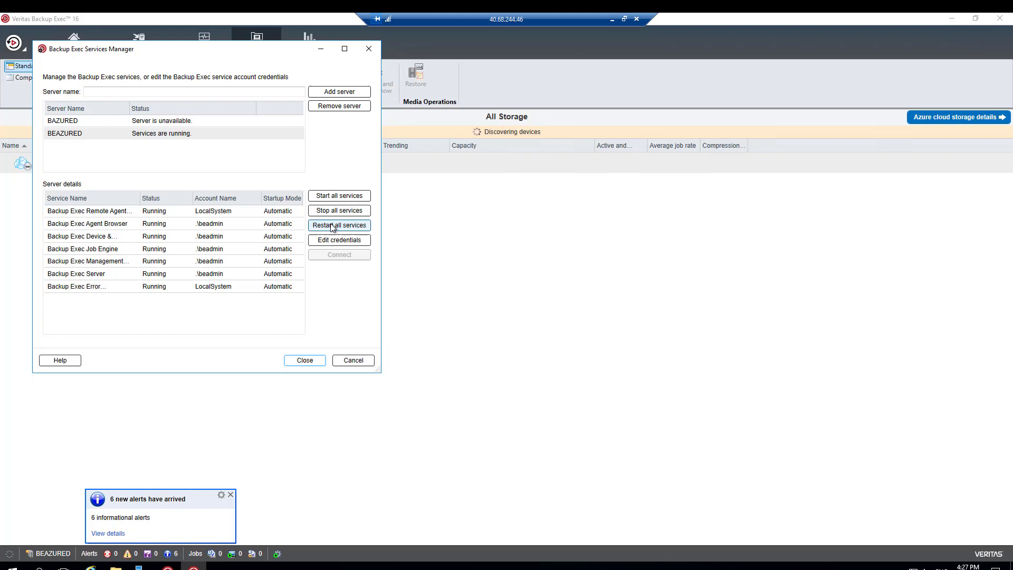
left_click(311, 363)
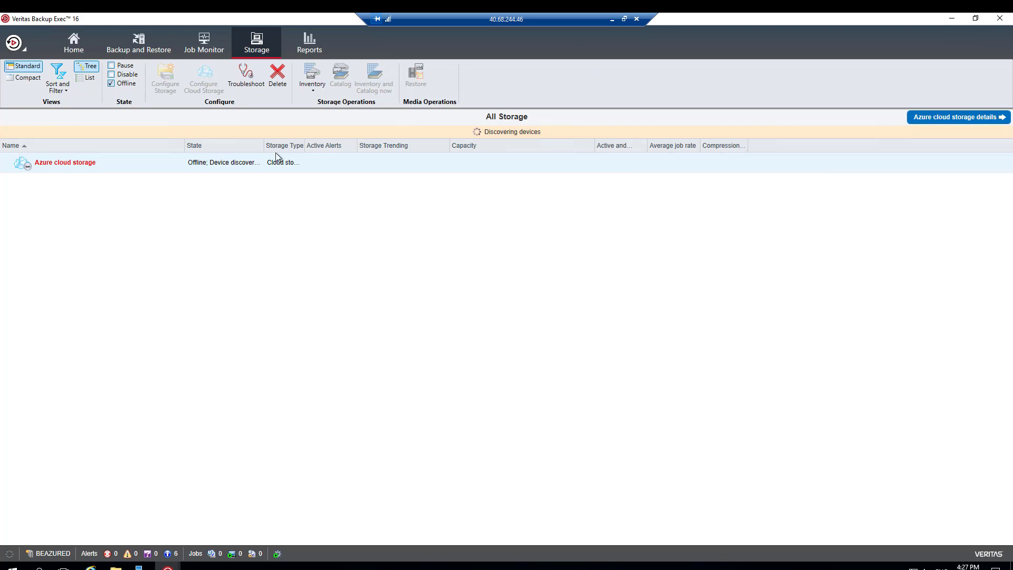
left_click_drag(264, 145, 322, 145)
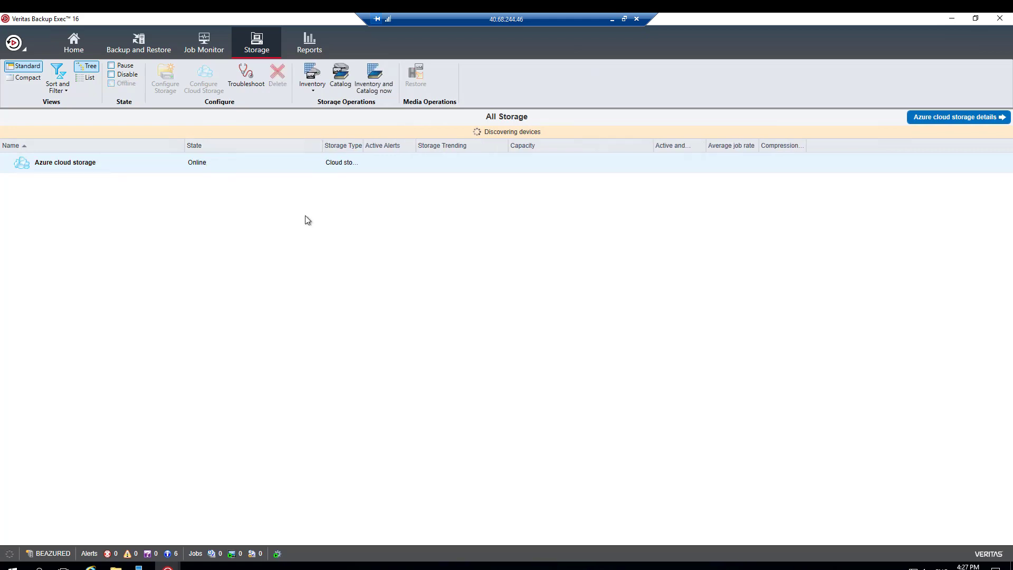
left_click_drag(363, 143, 409, 142)
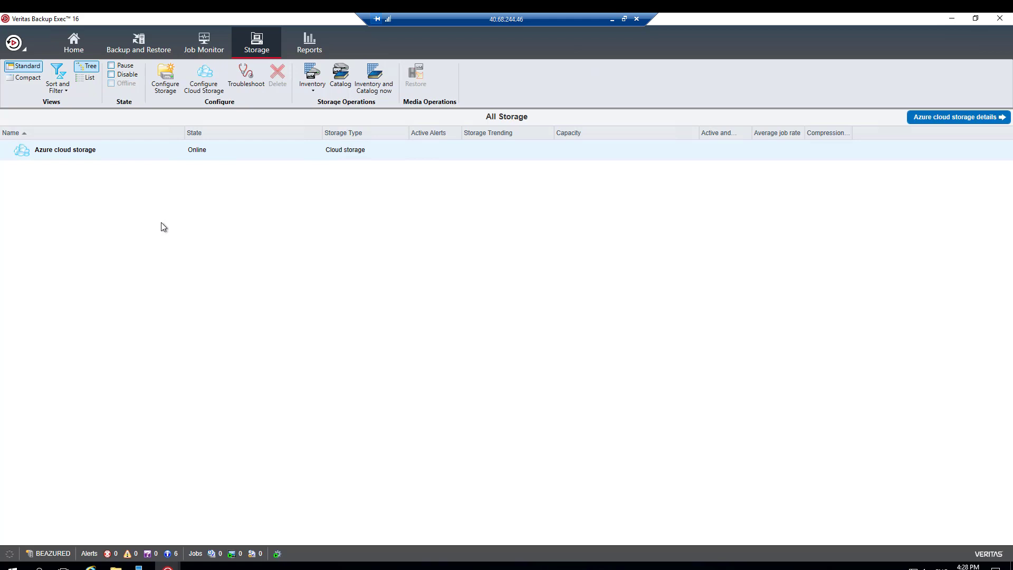
Return to the Backup and Restore servers list, where BEAZURED shows never backed up.
left_click(148, 47)
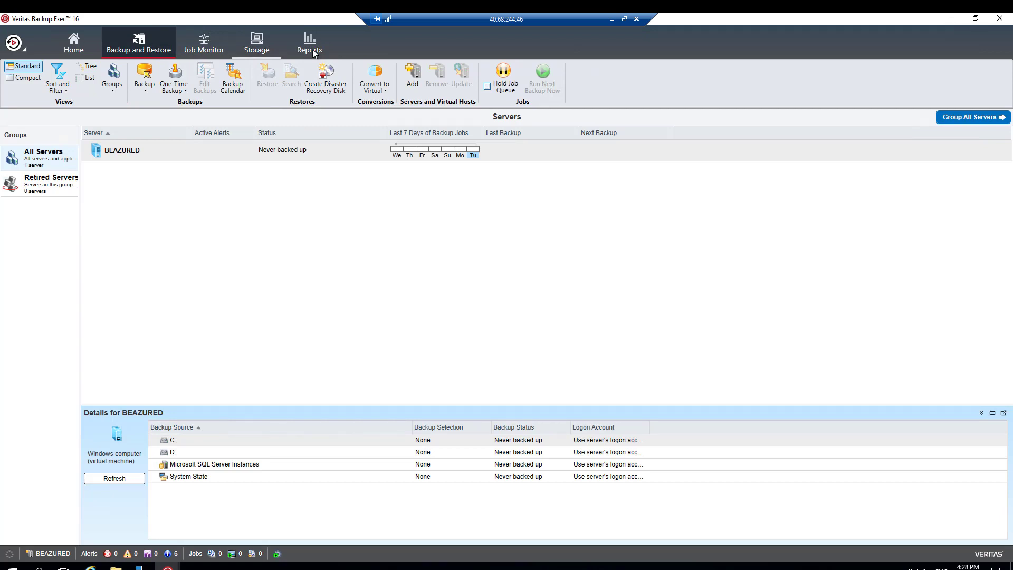
Add the Windows server bazremote with trust allowed and install the Backup Exec agent on it.
left_click(414, 73)
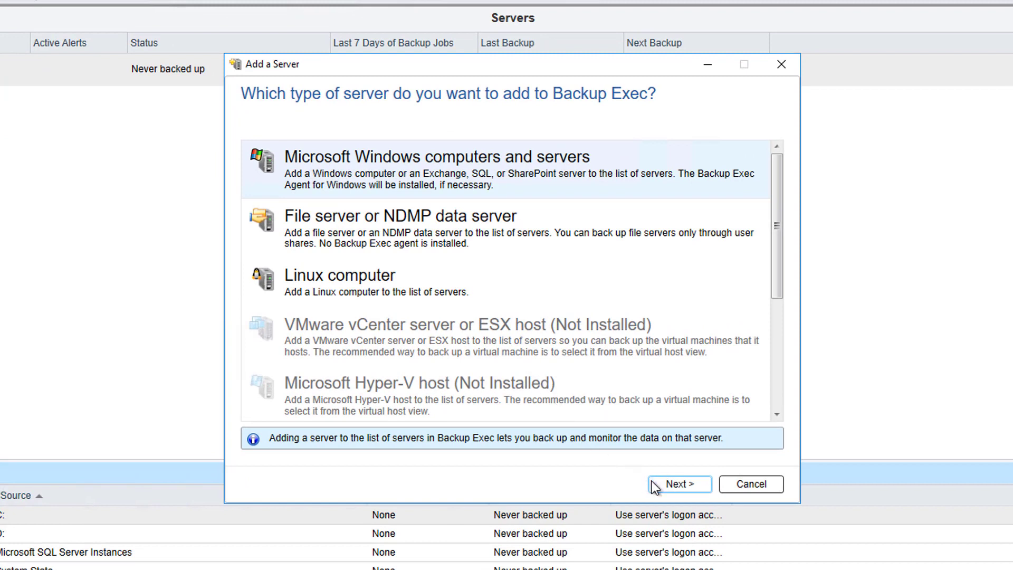
left_click(666, 483)
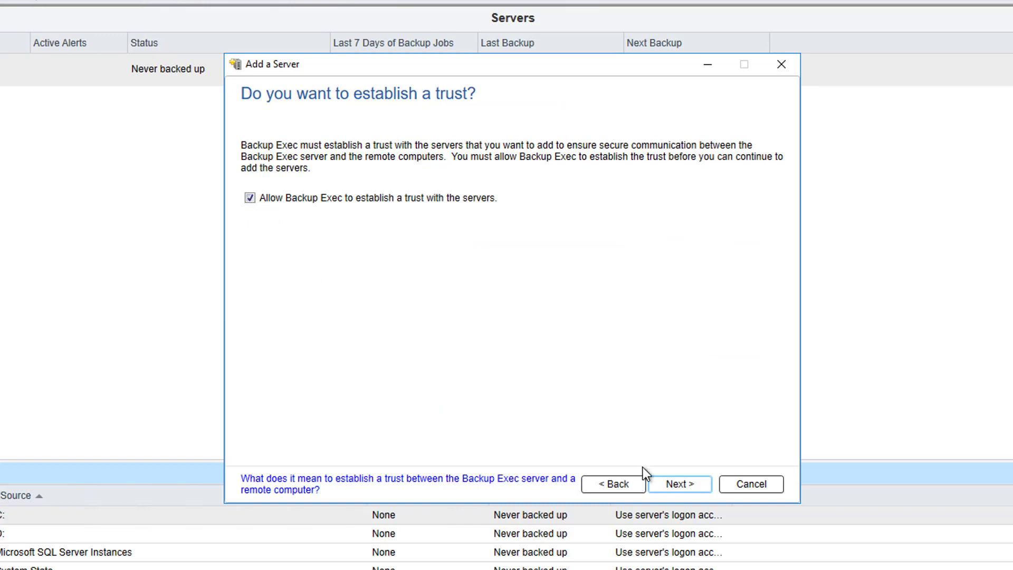
left_click(678, 483)
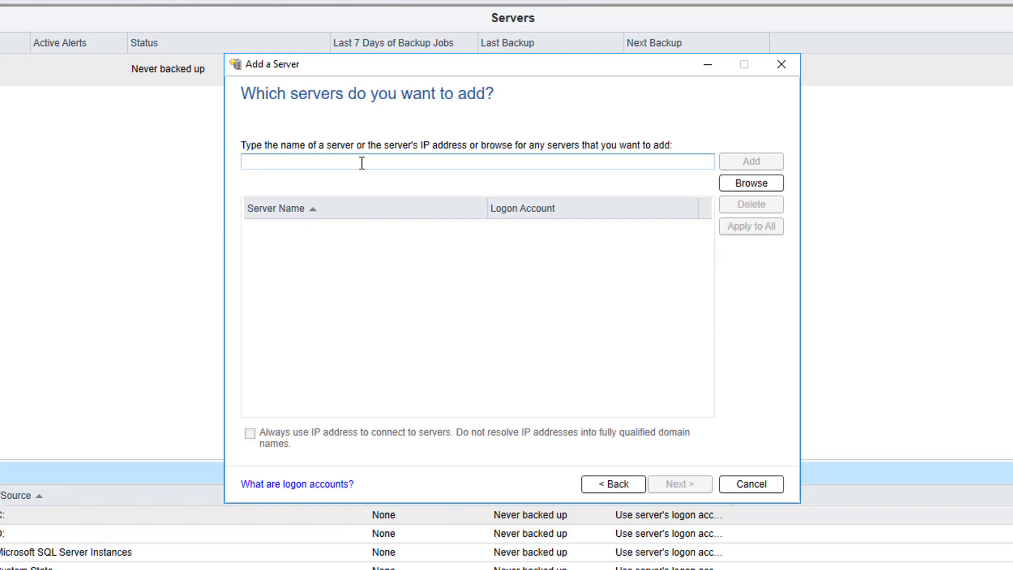
type("b")
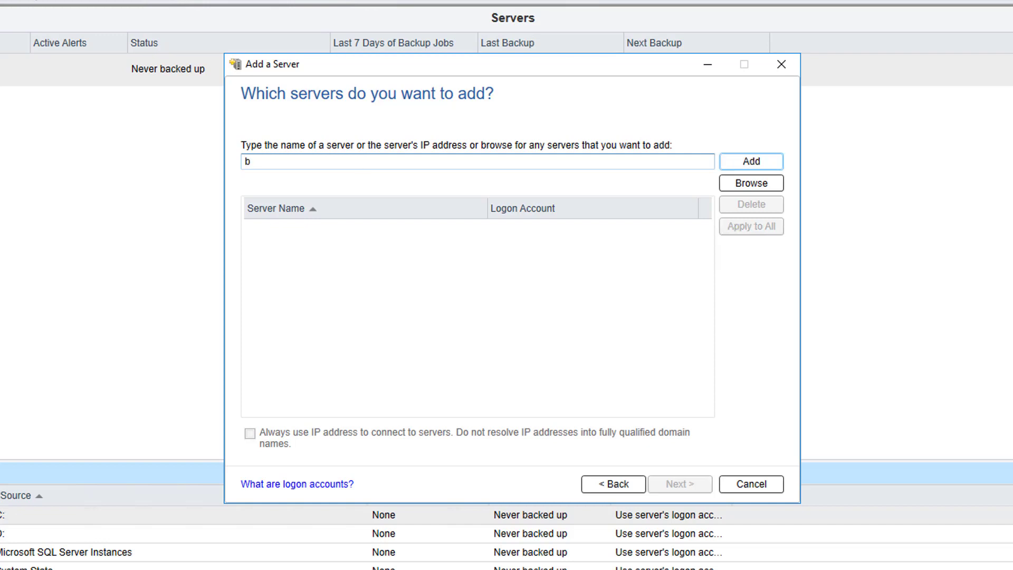
type("azremote")
left_click(765, 163)
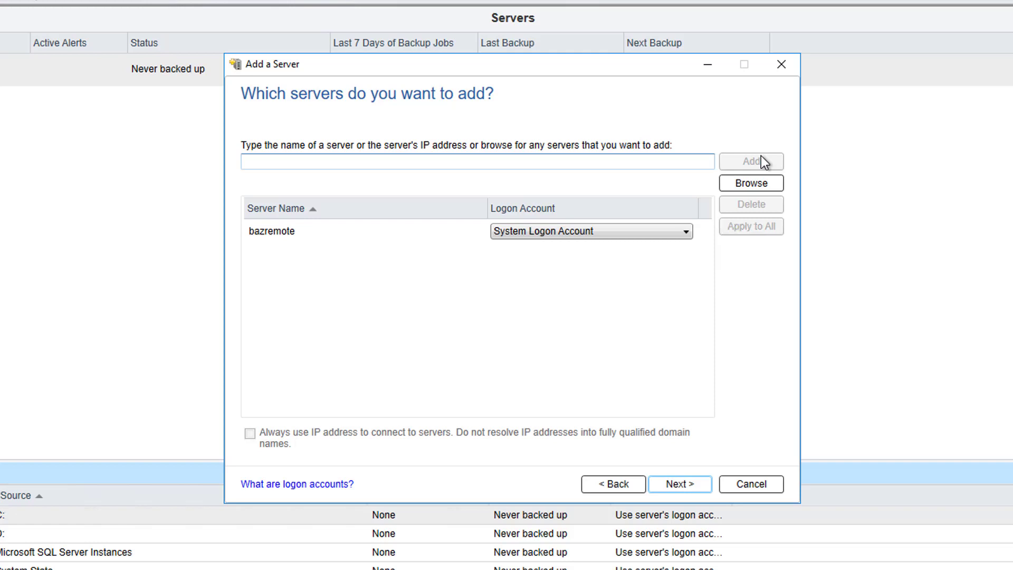
left_click(691, 483)
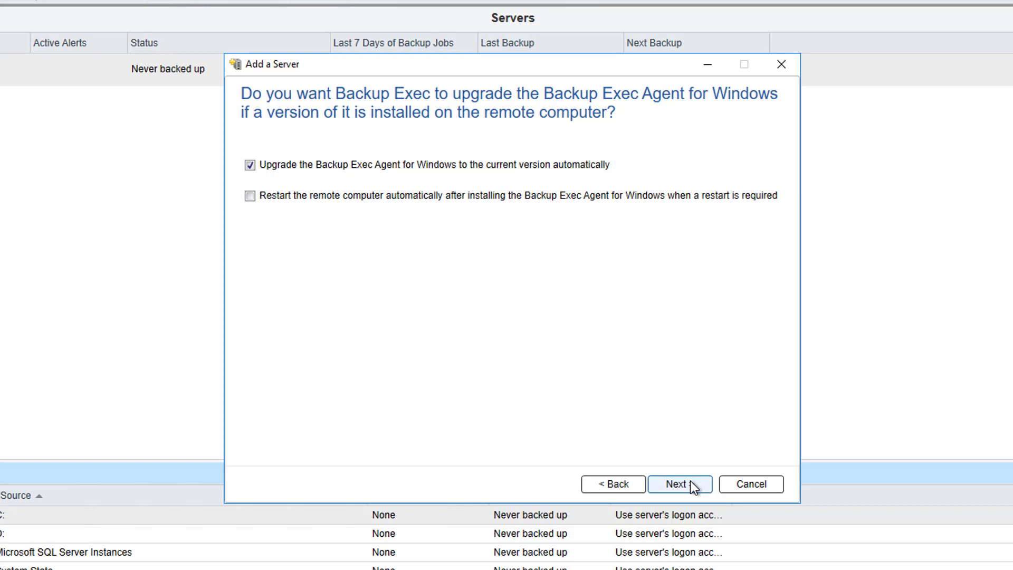
left_click(692, 483)
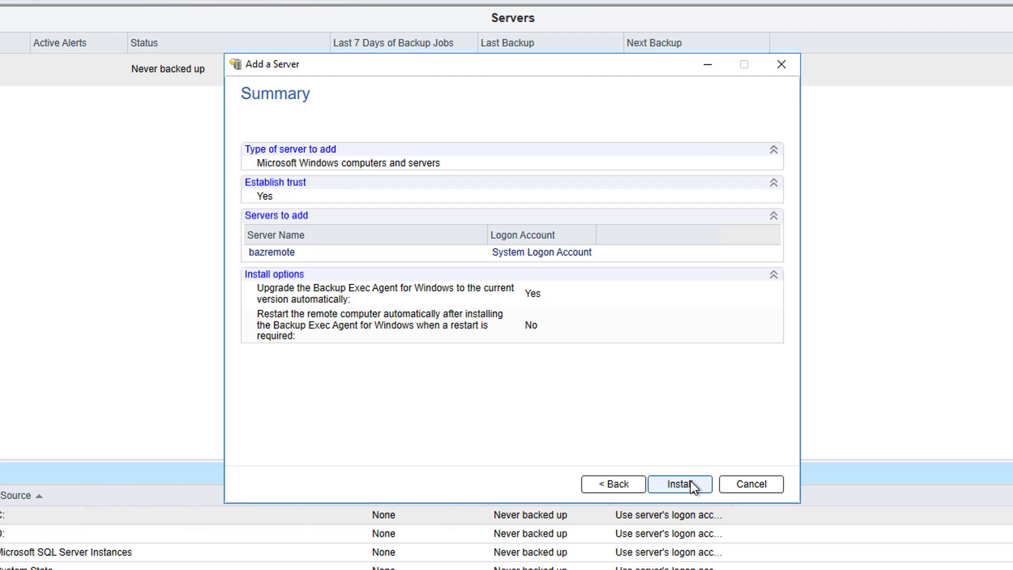
left_click(681, 484)
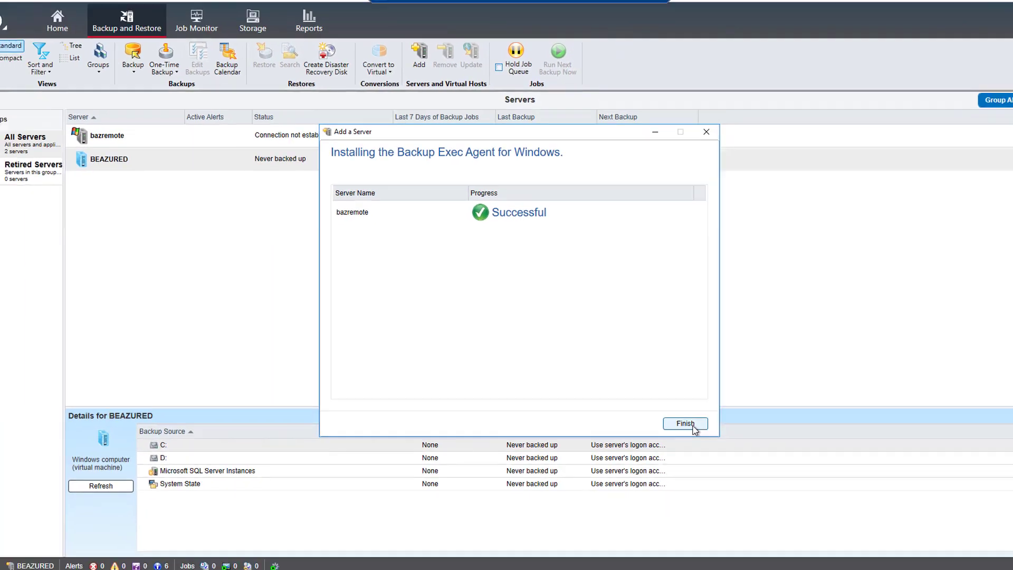
left_click(751, 484)
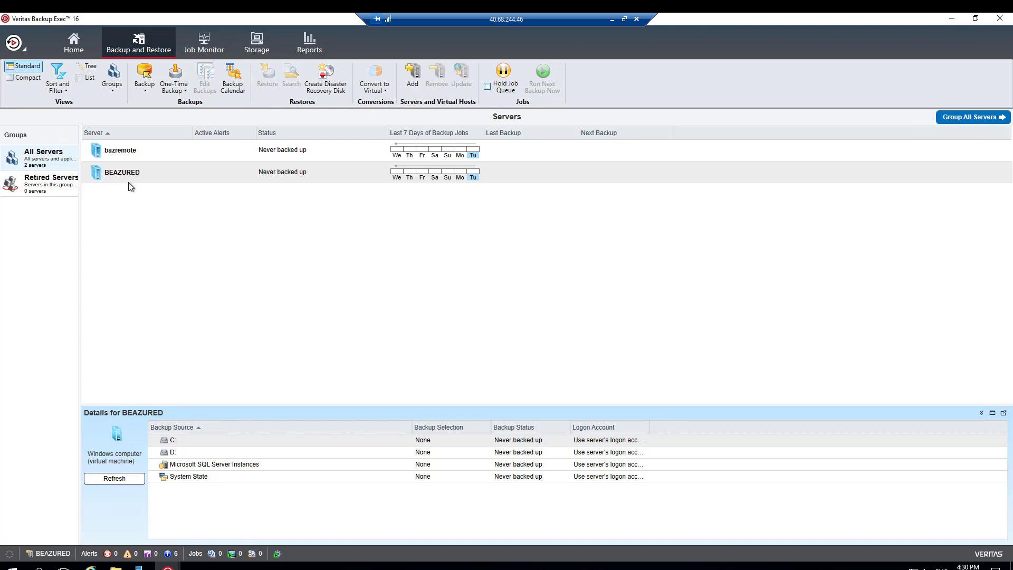
Choose Back Up to Cloud from bazremote's Backup menu.
right_click(112, 152)
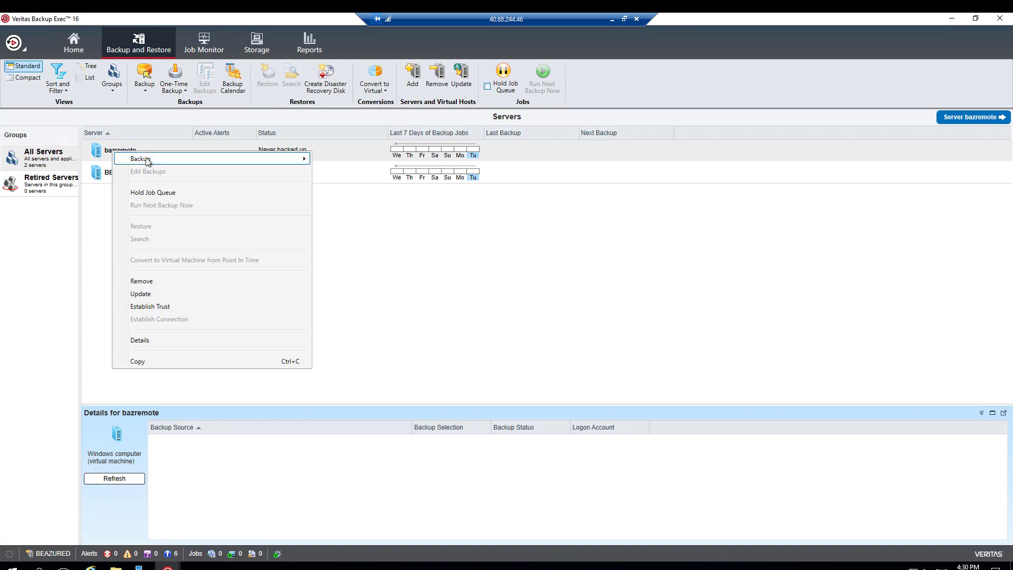
mouse_move(147, 162)
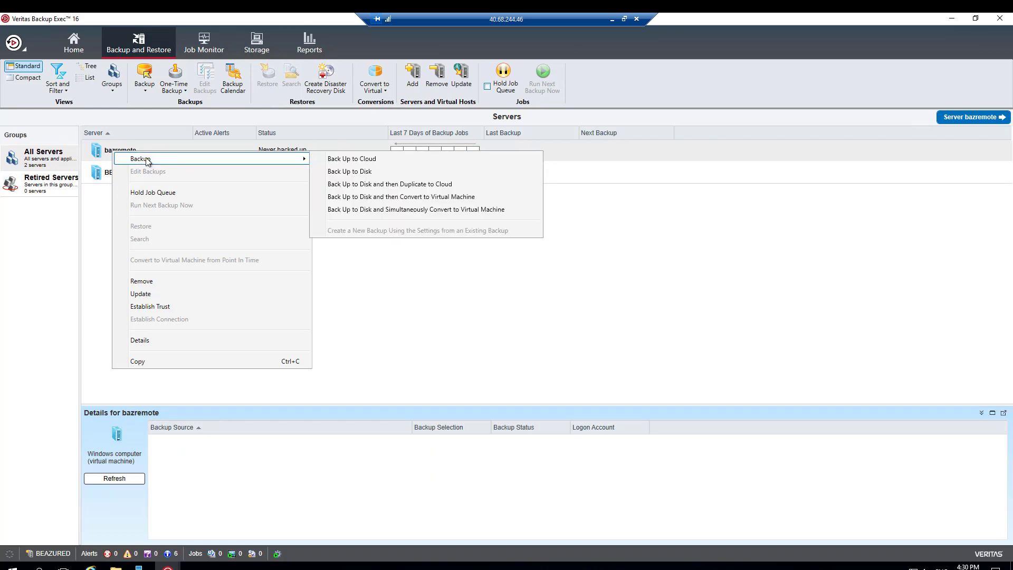
left_click(349, 159)
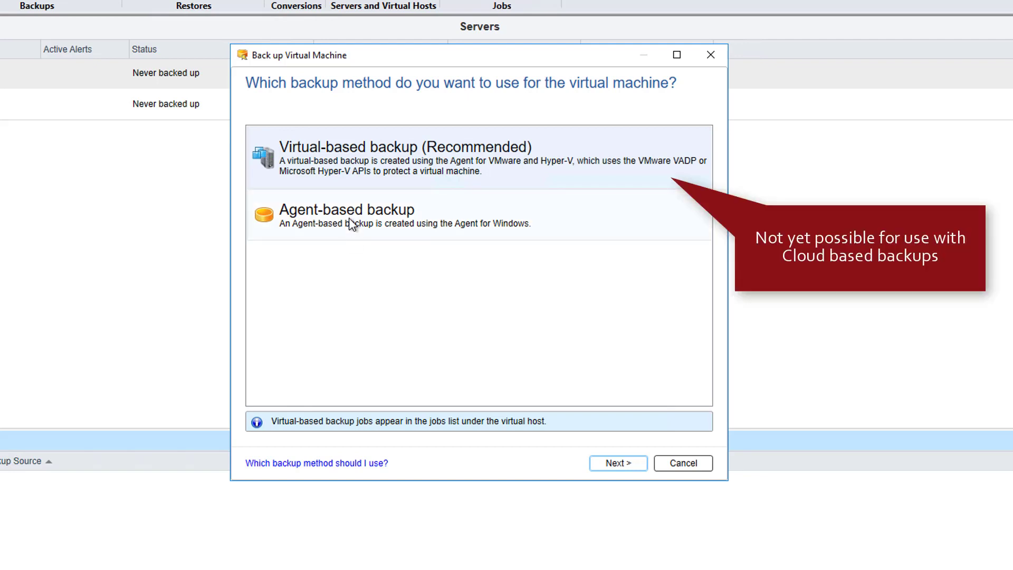
Select the agent-based backup method and continue to the bazremote backup definition.
left_click(351, 224)
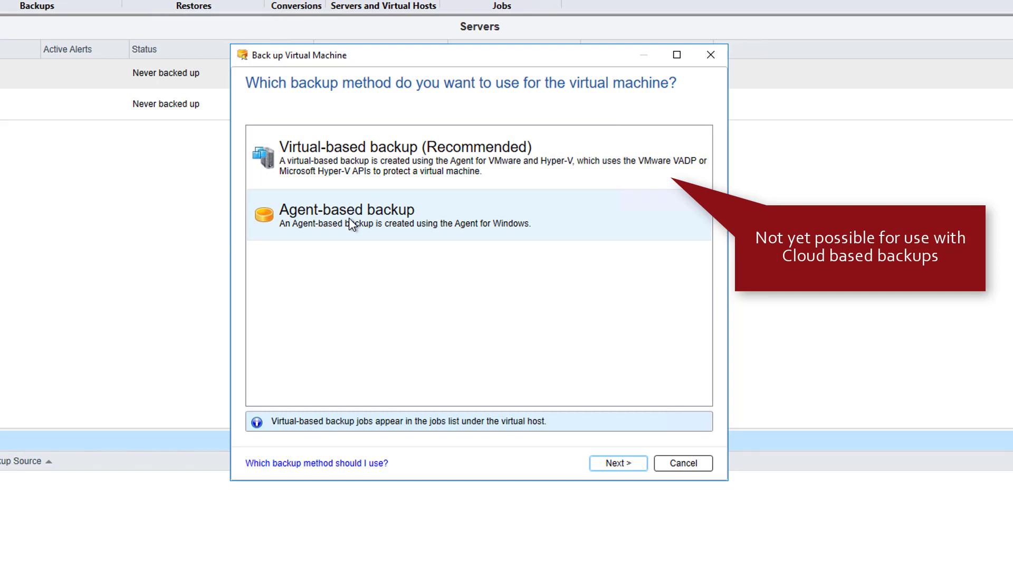
left_click(618, 464)
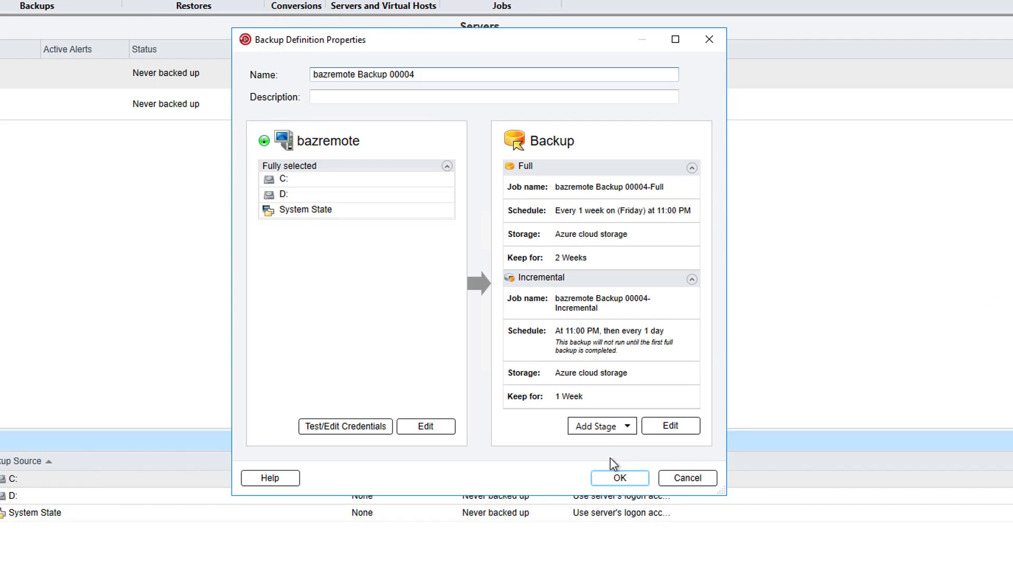
Narrow the bazremote backup selection to only C:\Files & stuff and save the backup definition.
left_click(427, 428)
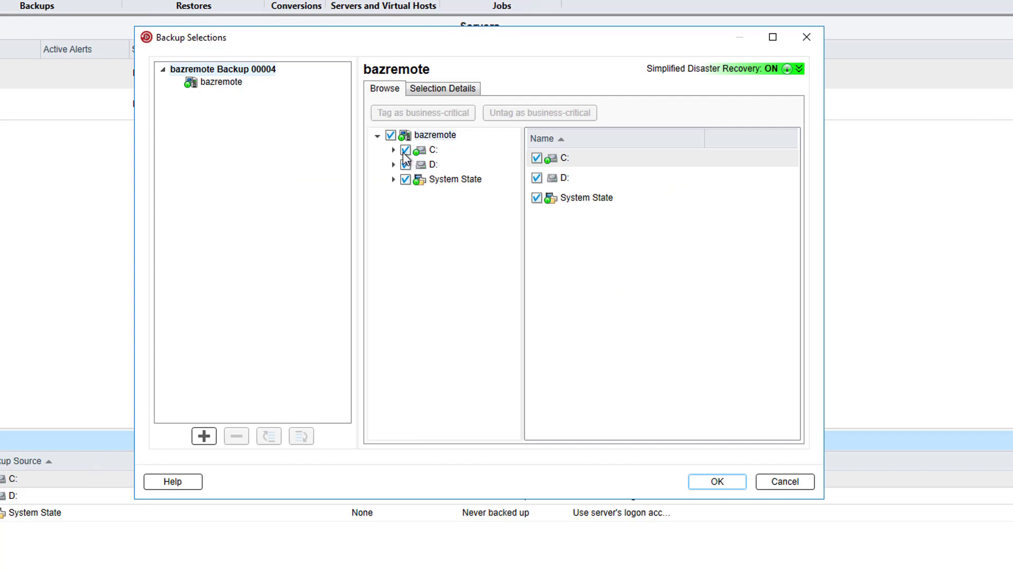
left_click(393, 137)
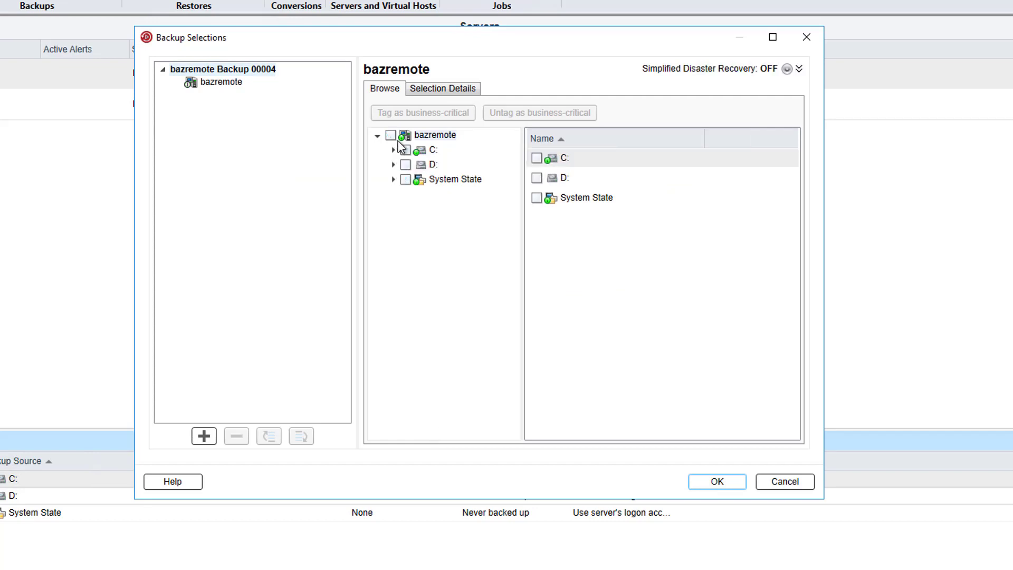
left_click(433, 150)
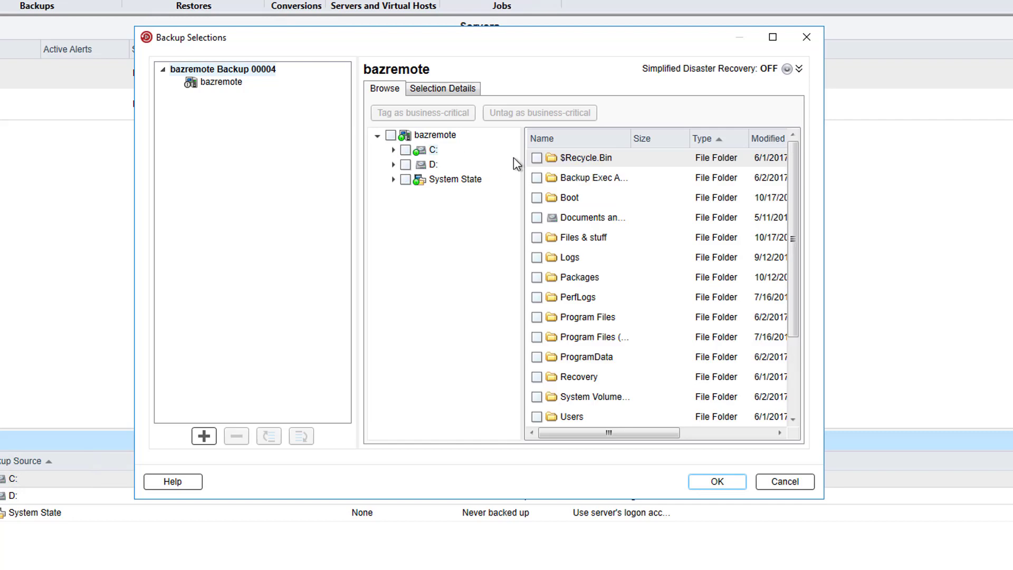
left_click(536, 238)
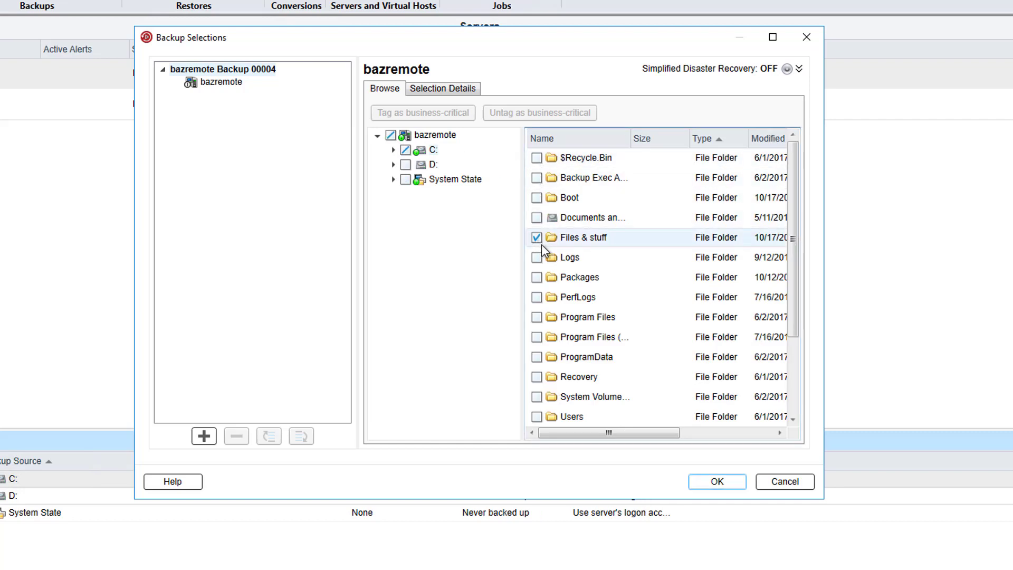
left_click(715, 480)
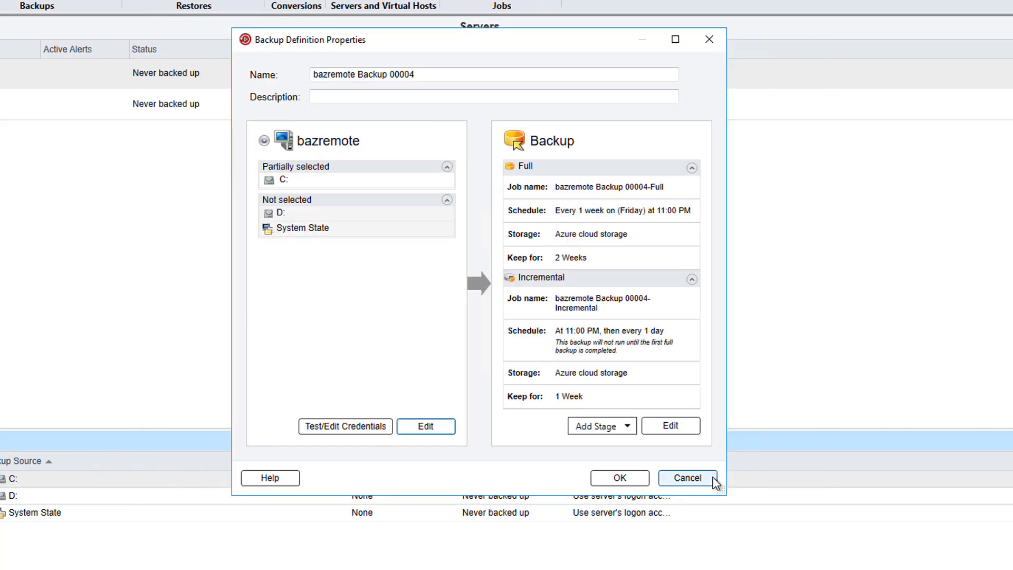
left_click(630, 480)
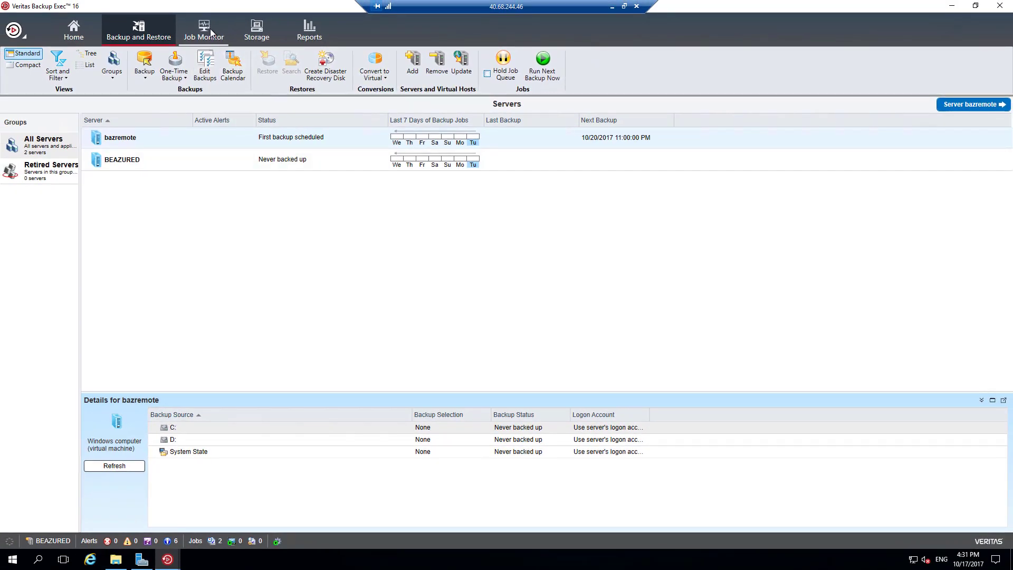
Run the Full job of bazremote Backup 00004 immediately from Job Monitor.
left_click(210, 29)
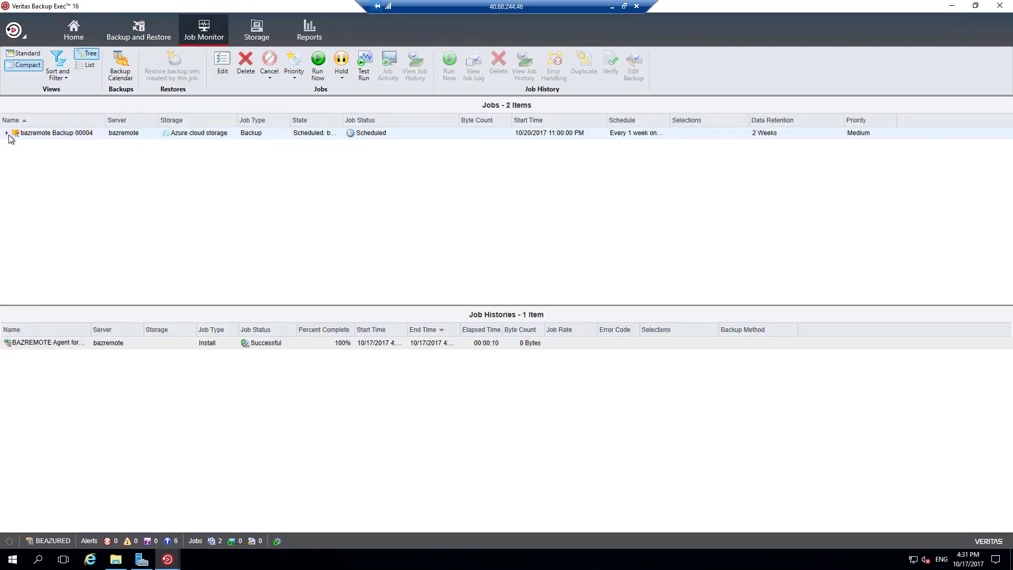
left_click(7, 133)
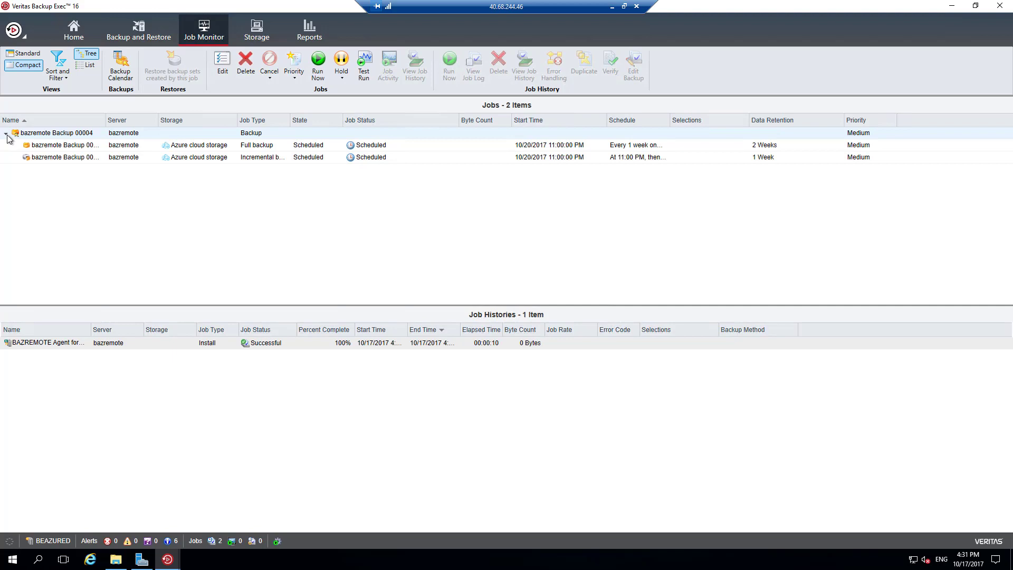
left_click(58, 146)
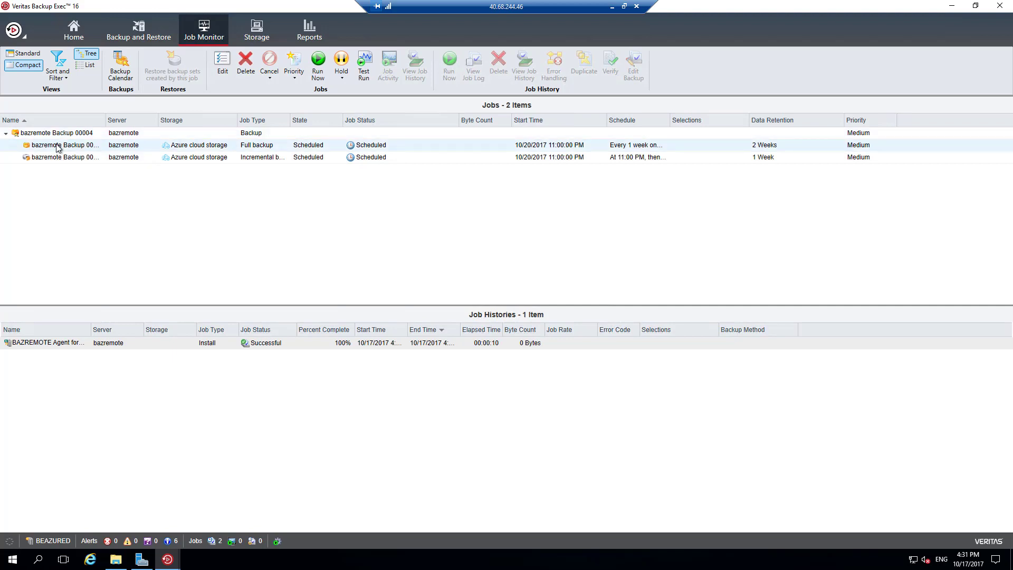
right_click(58, 148)
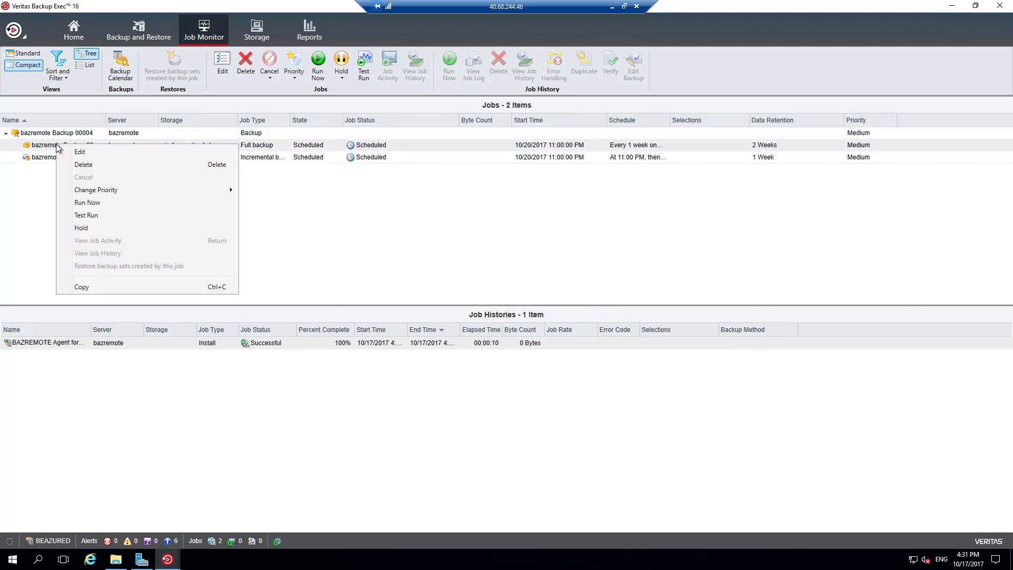
left_click(83, 203)
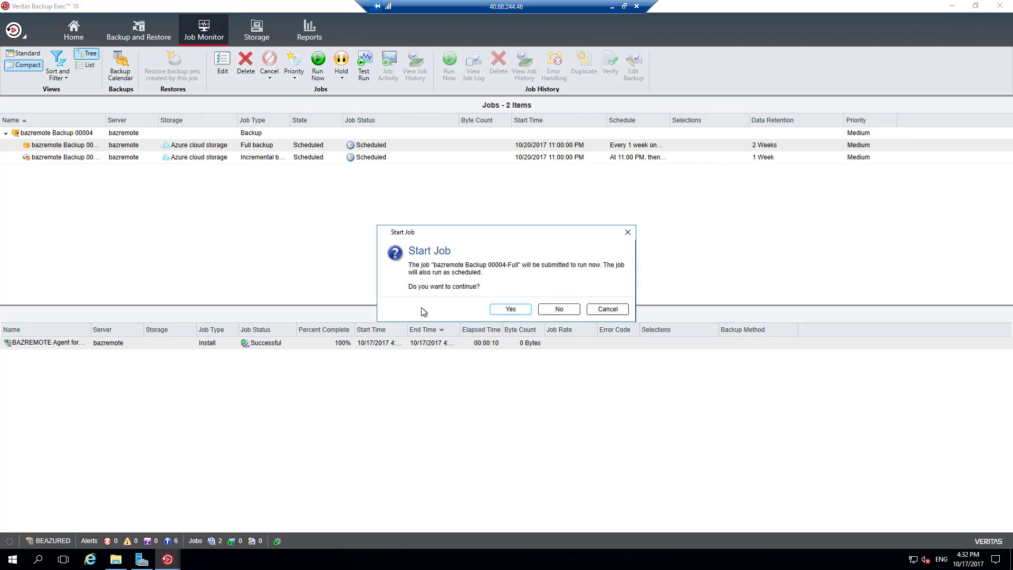
left_click(522, 314)
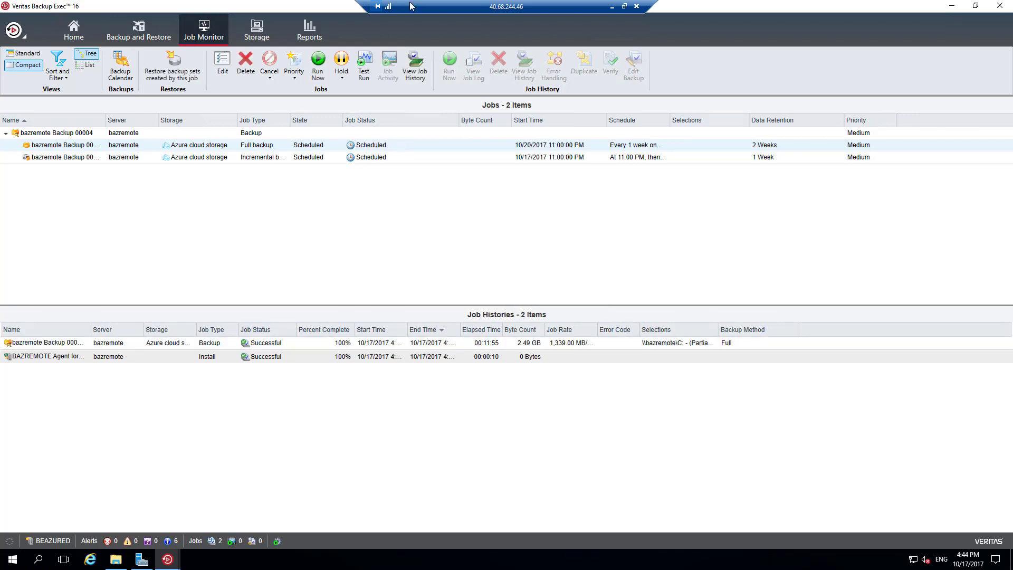
Review the completed job's log showing 2.49 GB backed up successfully, then close it.
double_click(196, 344)
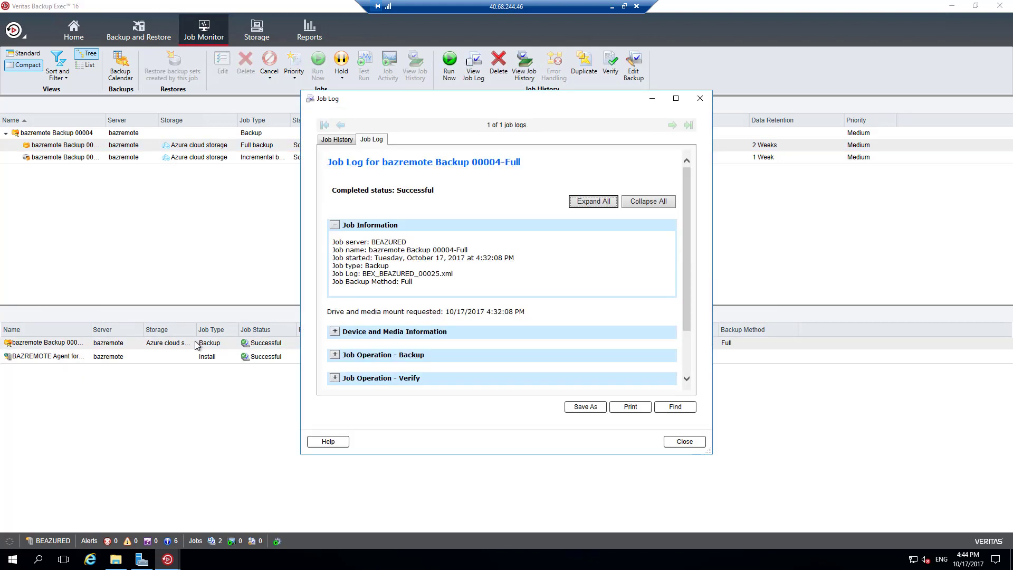
scroll(688, 216, "down", 3)
left_click(681, 442)
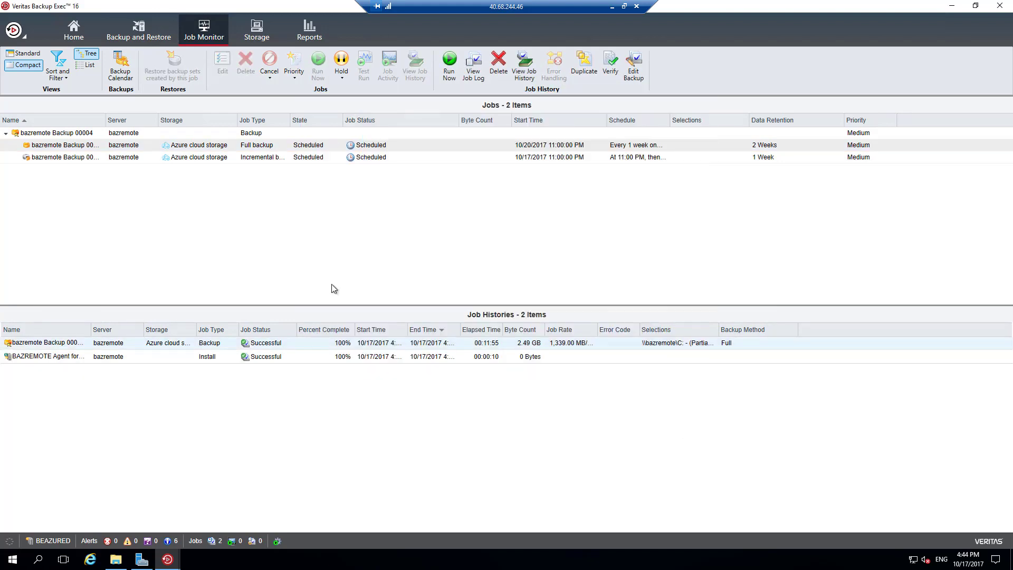
Connect to the bazremote VM at 13.93.126.45 via Remote Desktop from Azure, entering the account password.
left_click(612, 7)
right_click(181, 241)
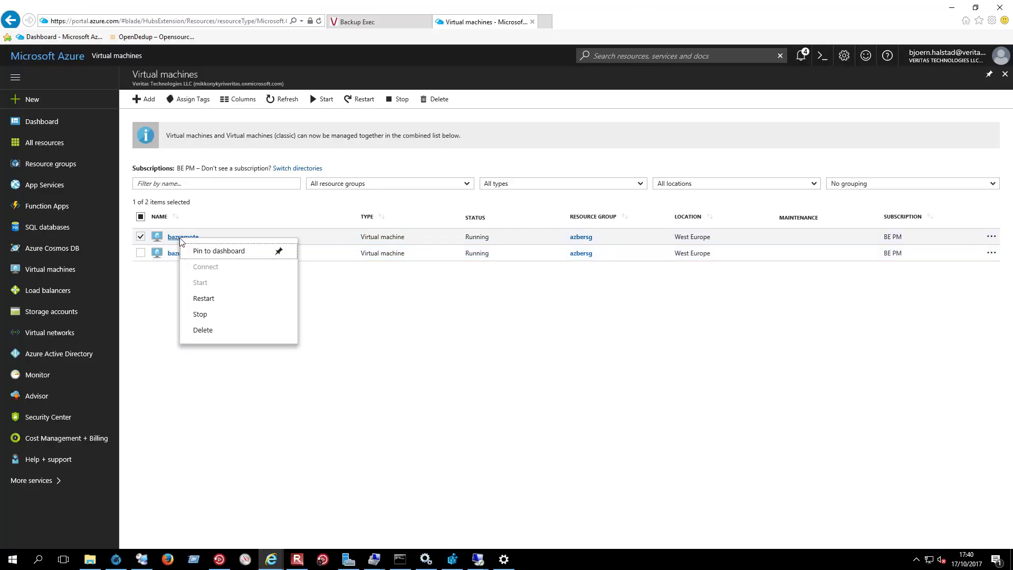
left_click(203, 273)
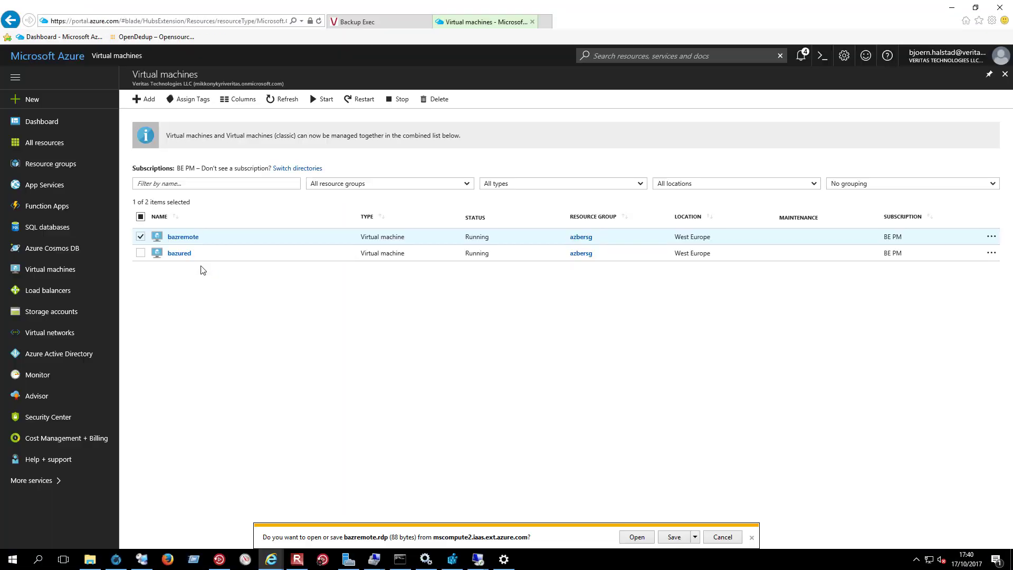
left_click(637, 537)
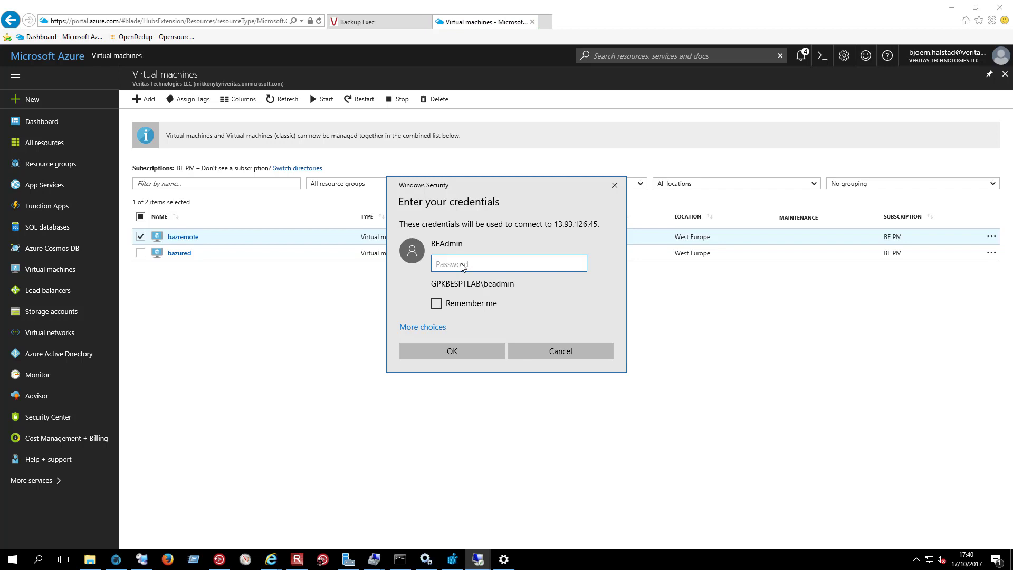
type("***************")
Log into bazremote and delete the BE_DVD folder from C:\Files & stuff.
key("Return")
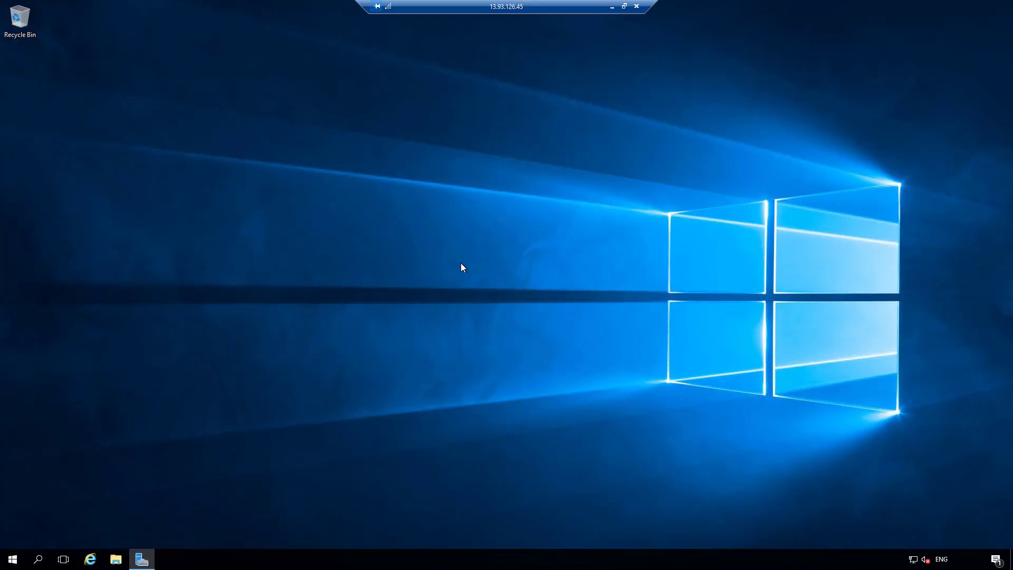
left_click(116, 559)
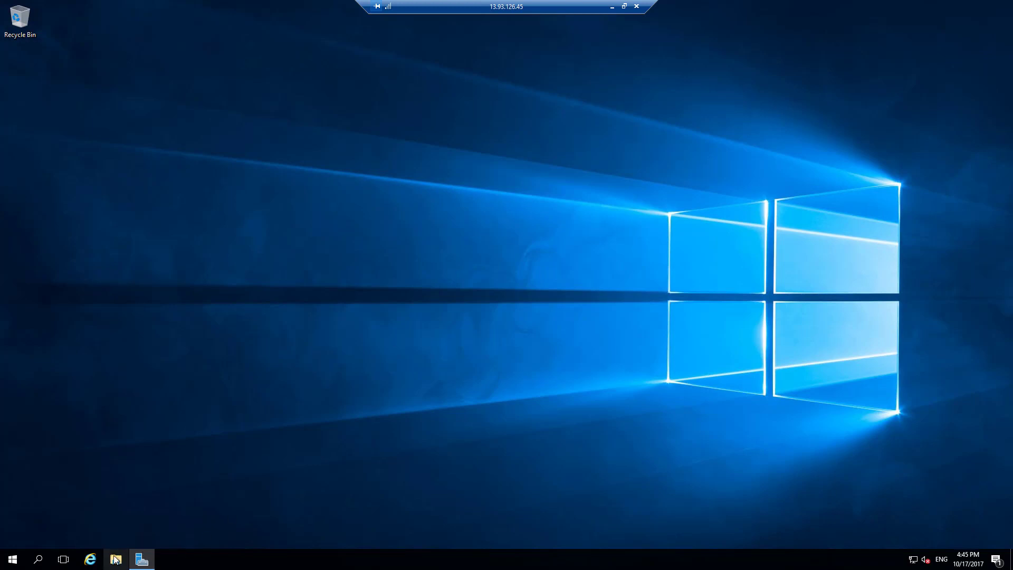
left_click(382, 273)
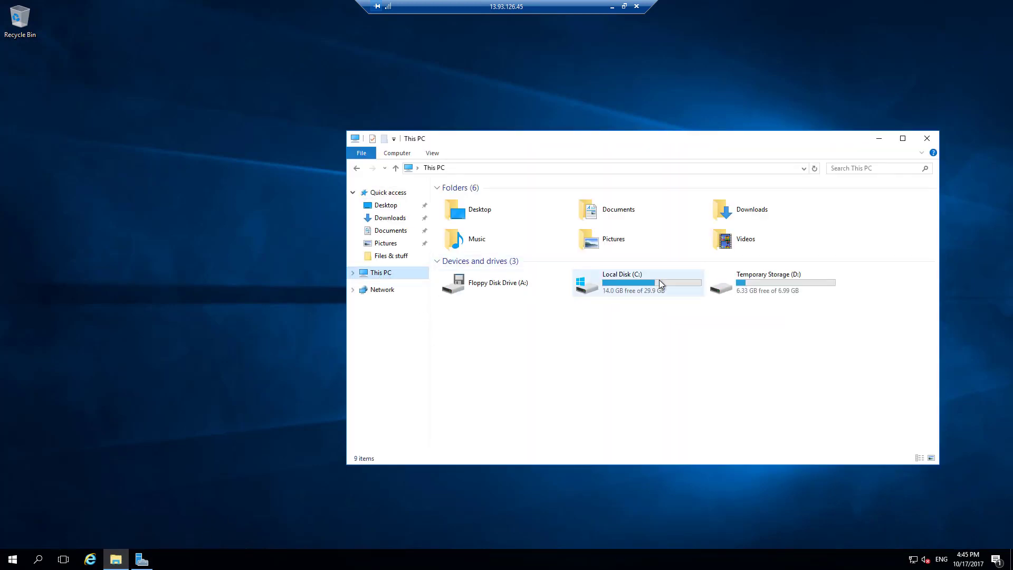
double_click(660, 279)
double_click(465, 203)
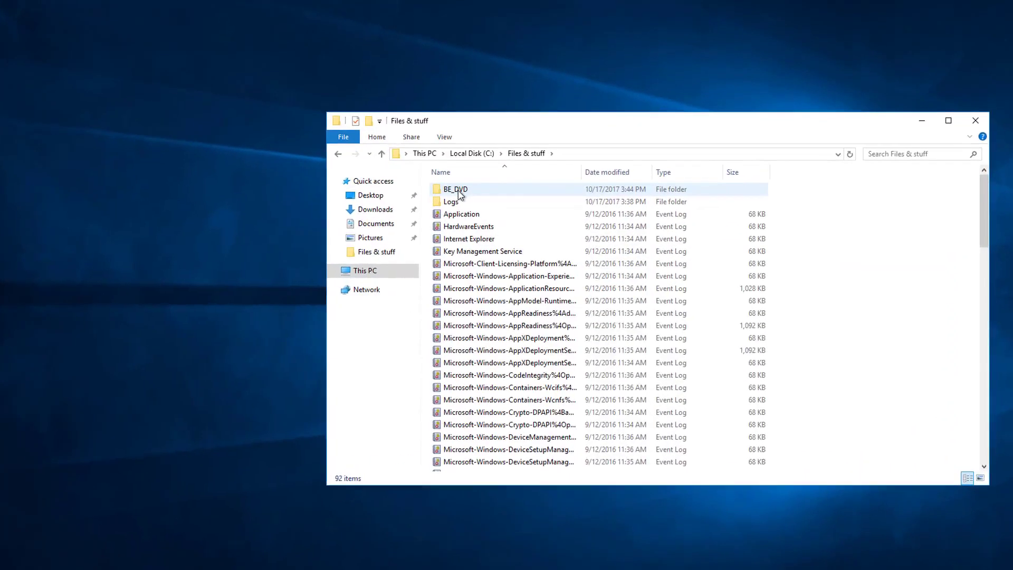
right_click(447, 200)
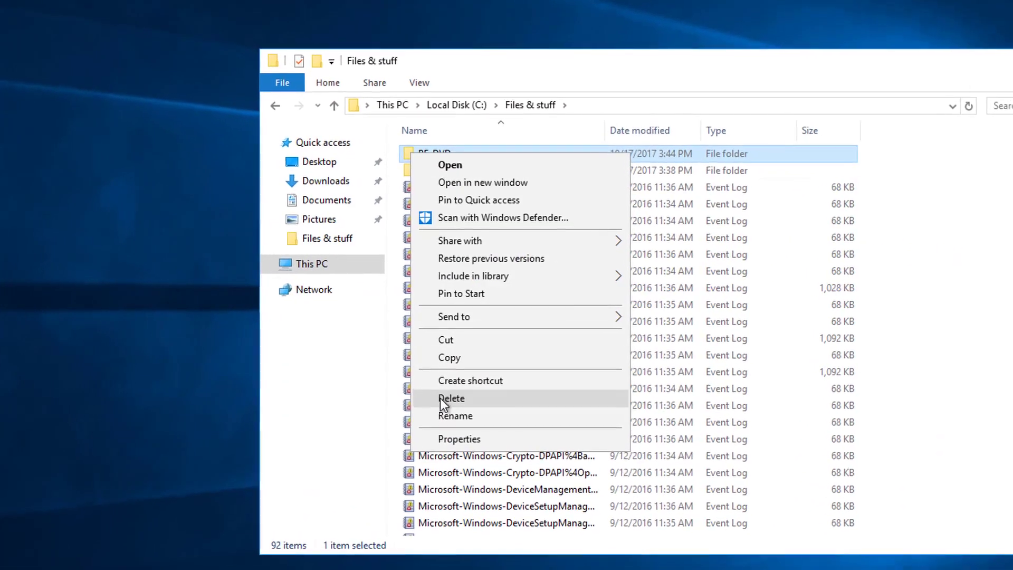
left_click(441, 398)
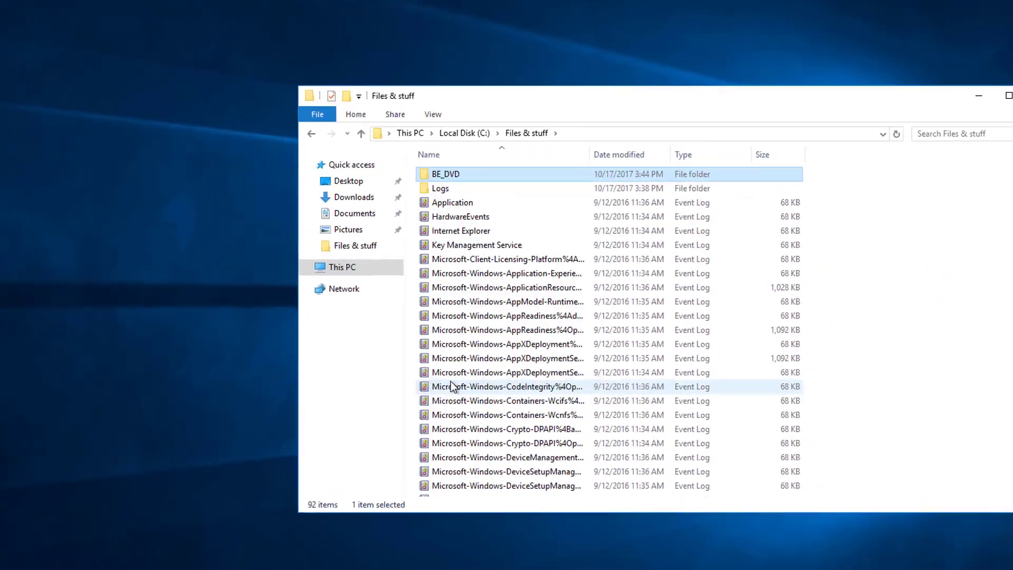
Empty the Recycle Bin so BE_DVD is permanently deleted.
right_click(24, 18)
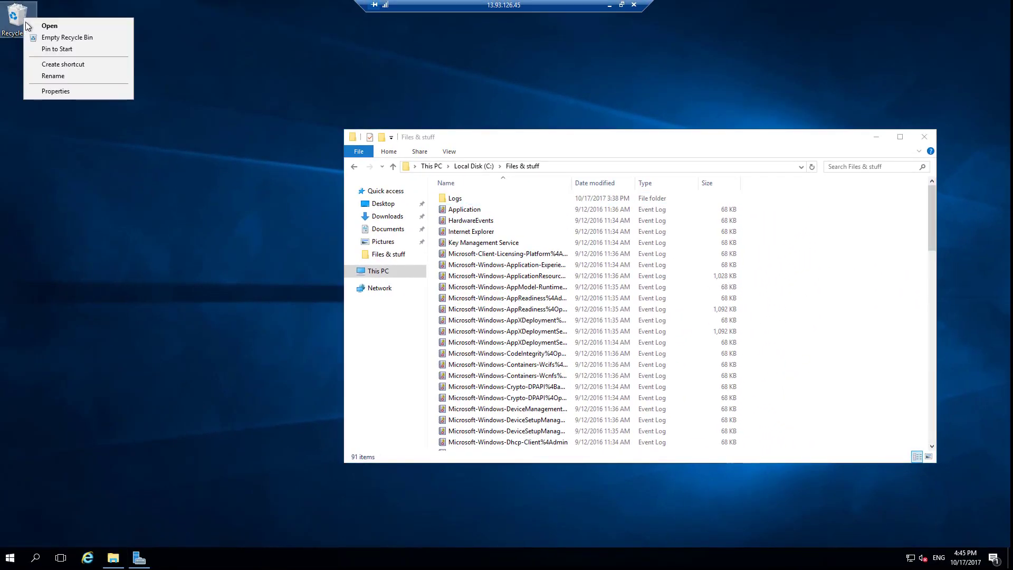
left_click(50, 37)
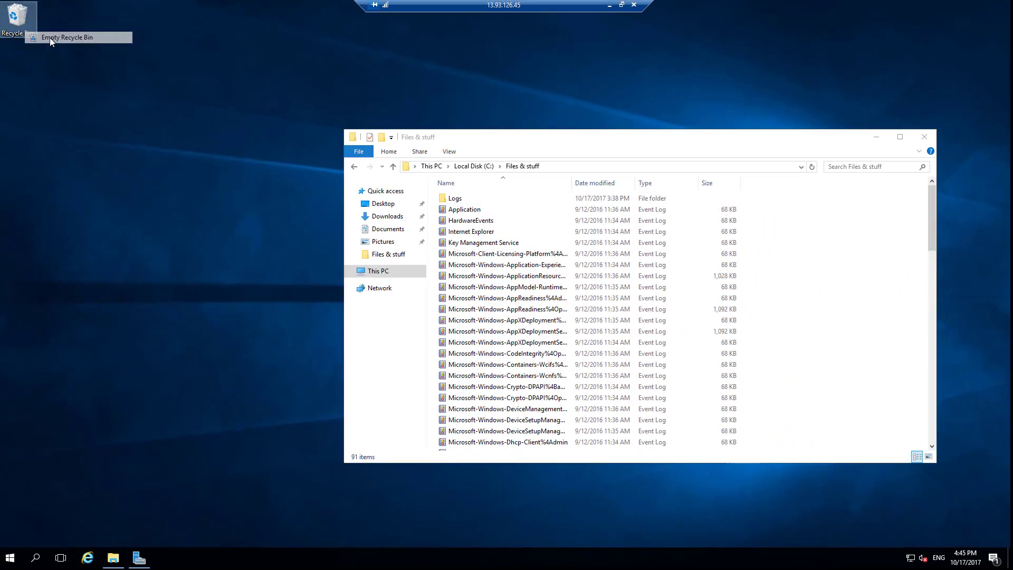
left_click(526, 321)
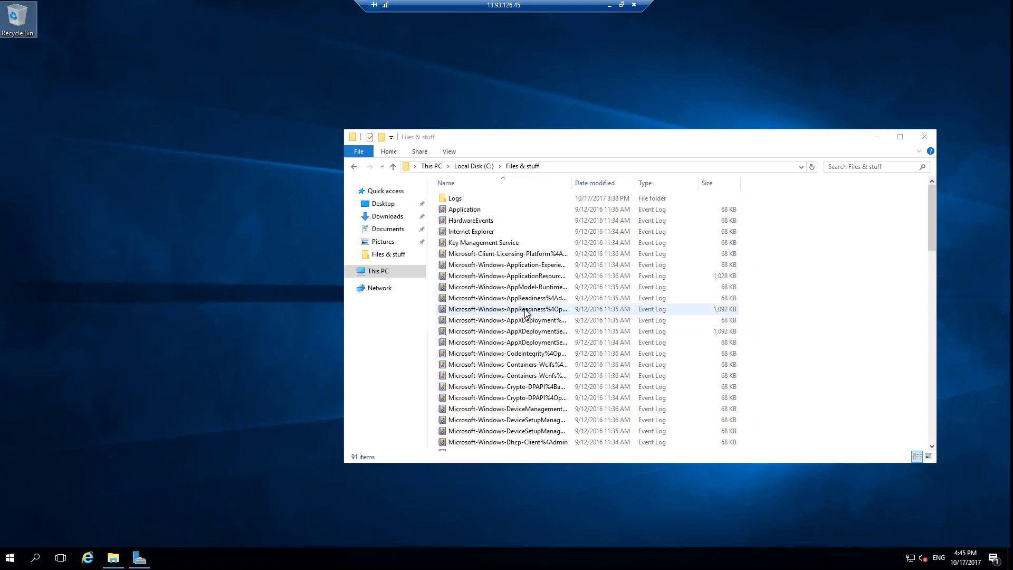
left_click(610, 5)
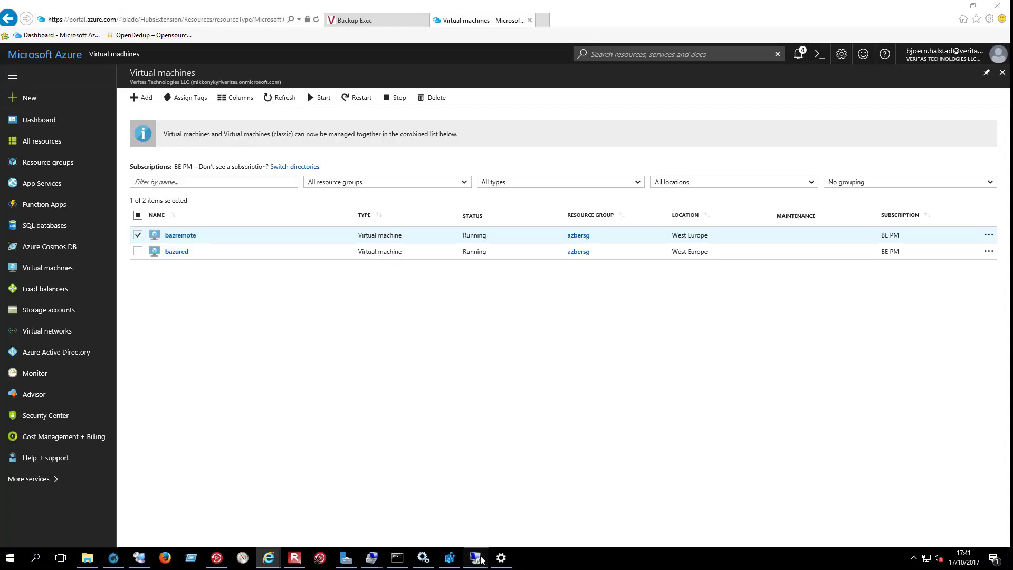
Start a bazremote restore of file and folder backups from a specific backup set.
mouse_move(478, 557)
left_click(486, 508)
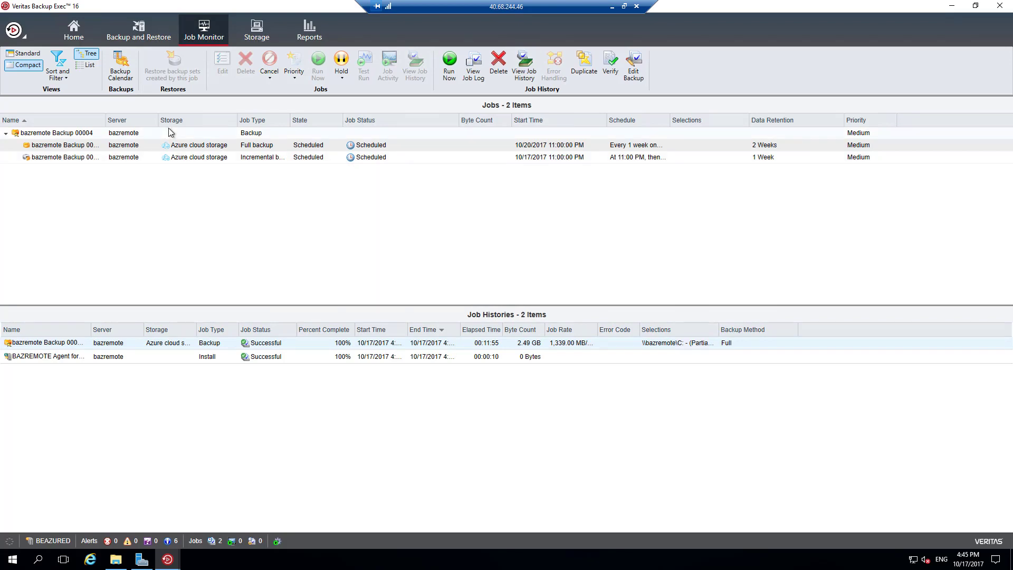
left_click(140, 38)
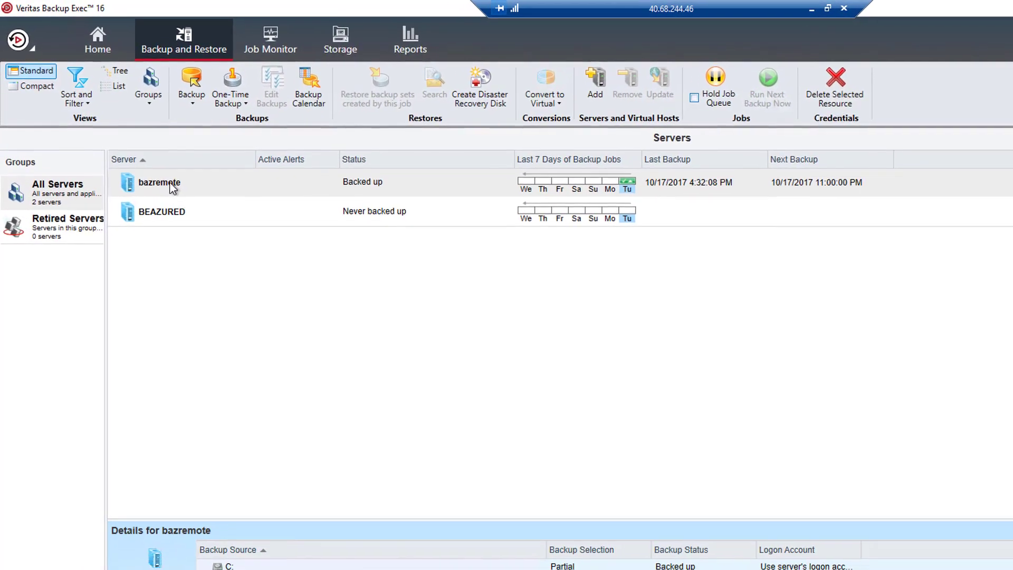
right_click(130, 139)
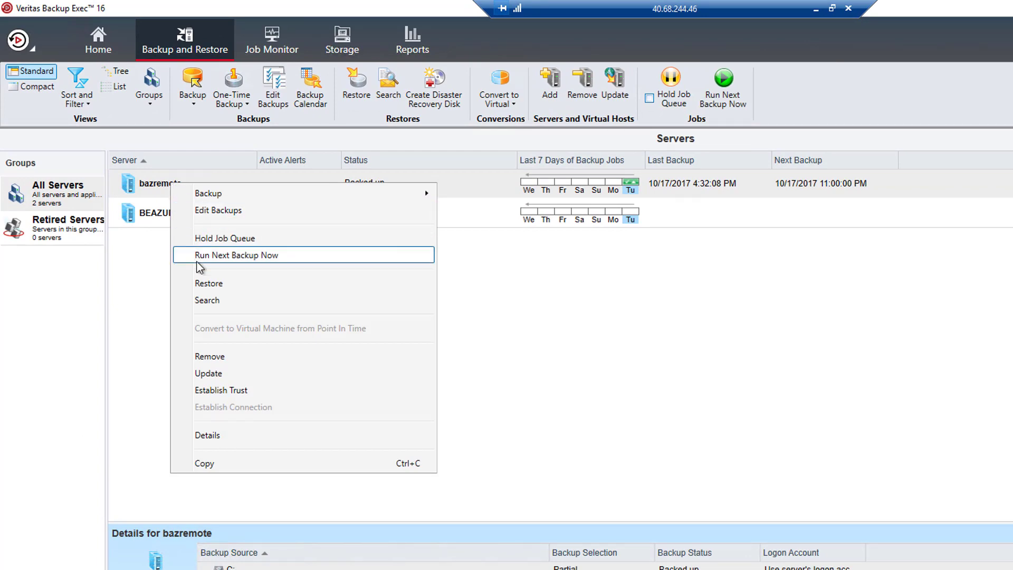
left_click(209, 284)
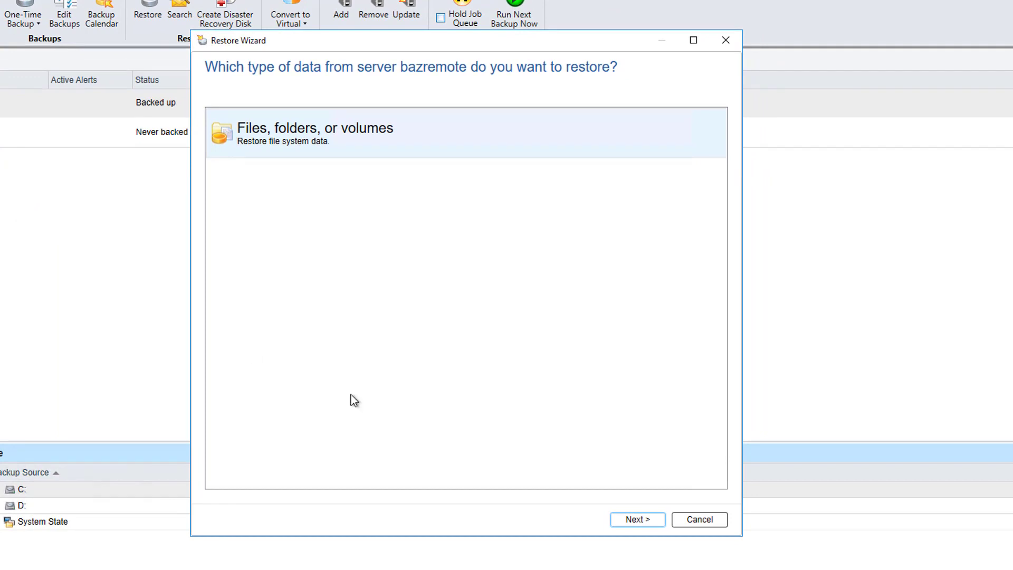
left_click(637, 520)
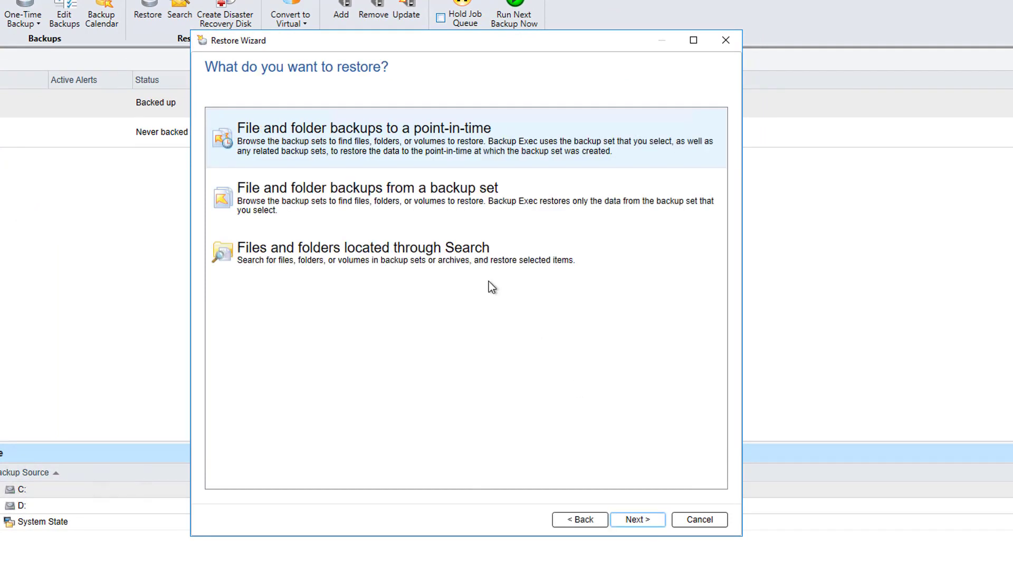
left_click(426, 196)
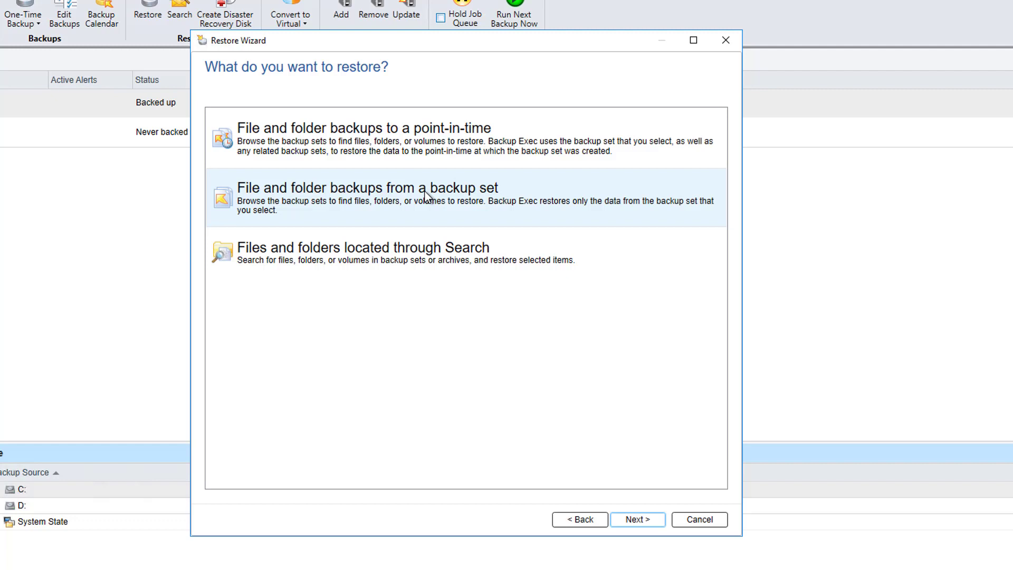
left_click(637, 519)
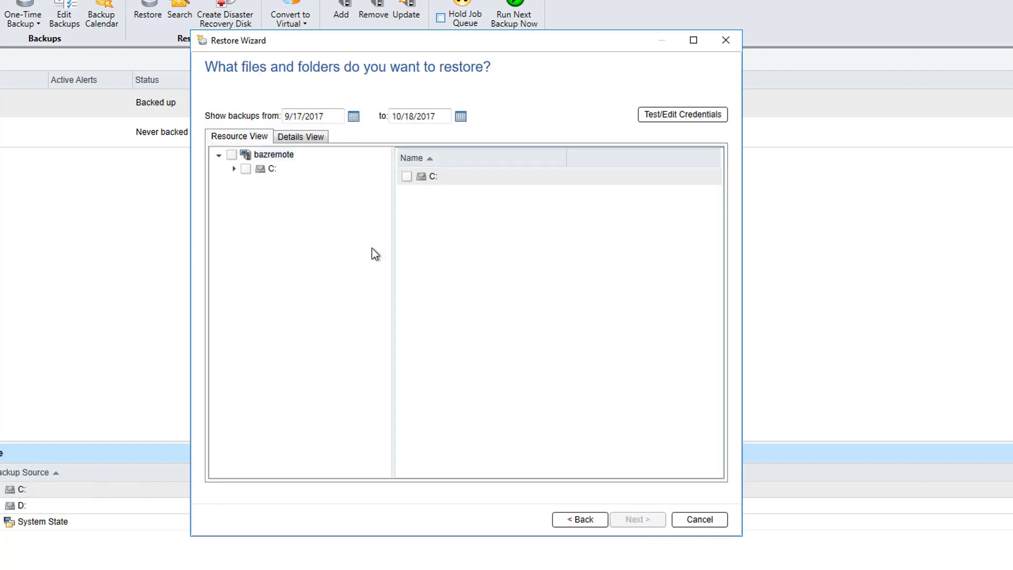
In the 10/17/2017 backup of C:, expand Files & stuff and mark BE_DVD for restore.
left_click(235, 169)
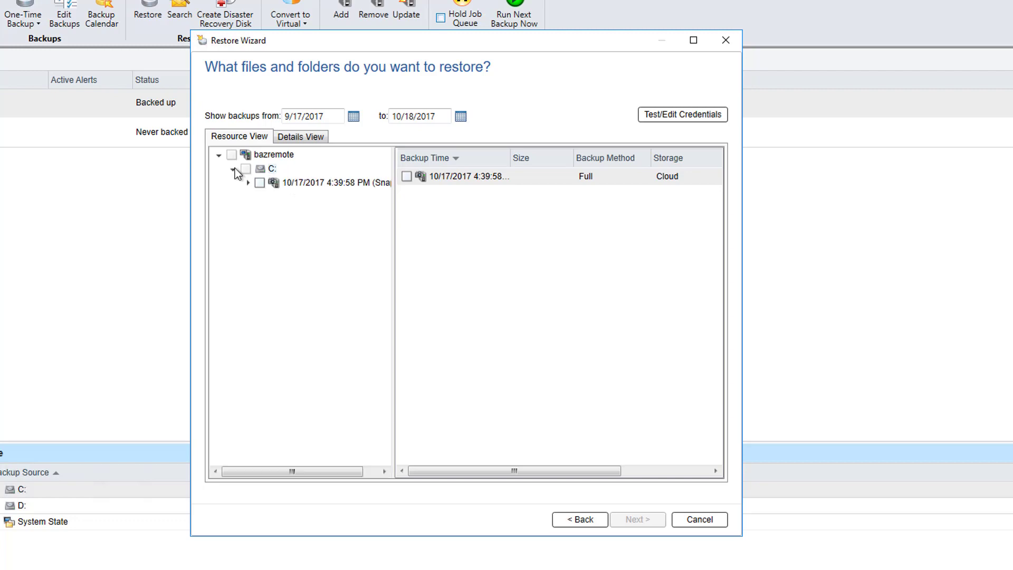
left_click(248, 182)
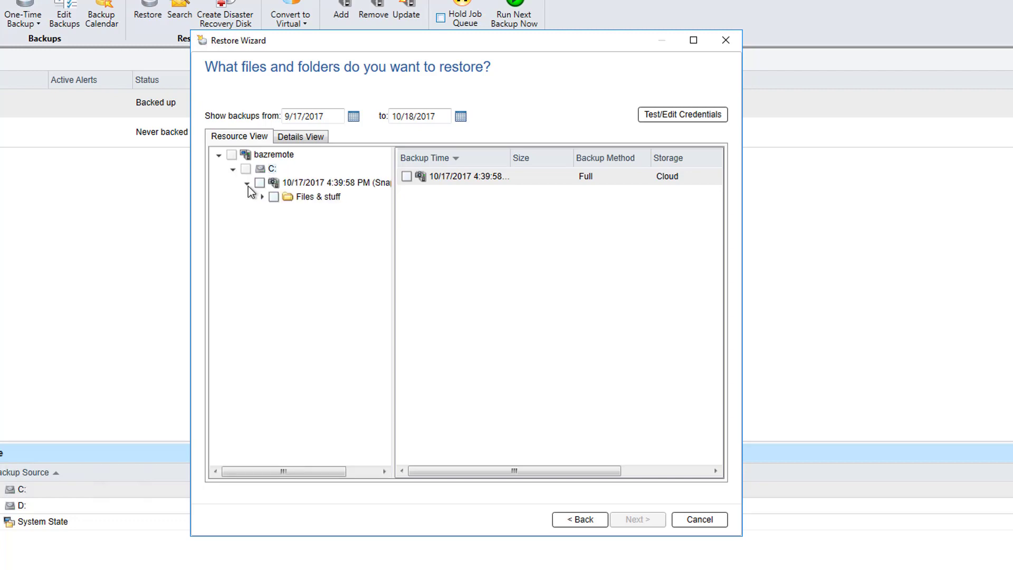
left_click(259, 196)
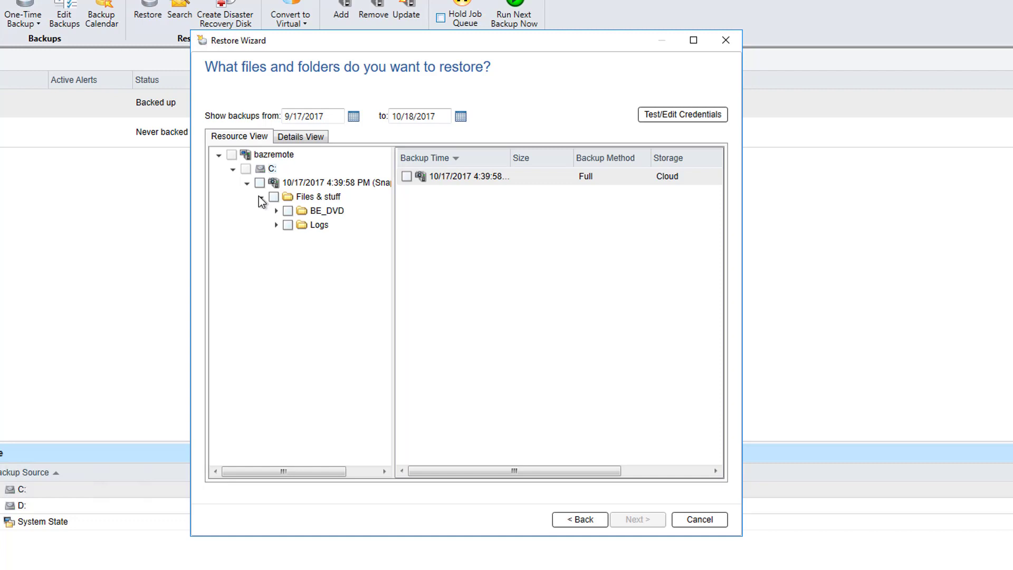
left_click(288, 213)
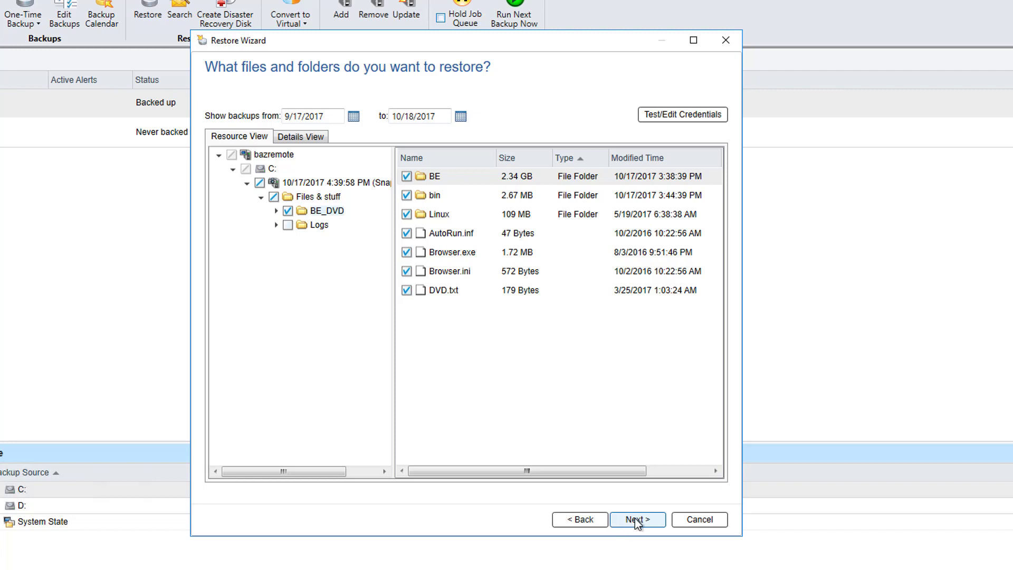
Run the restore of BE_DVD to its original location with default options, then check Job Histories.
left_click(635, 519)
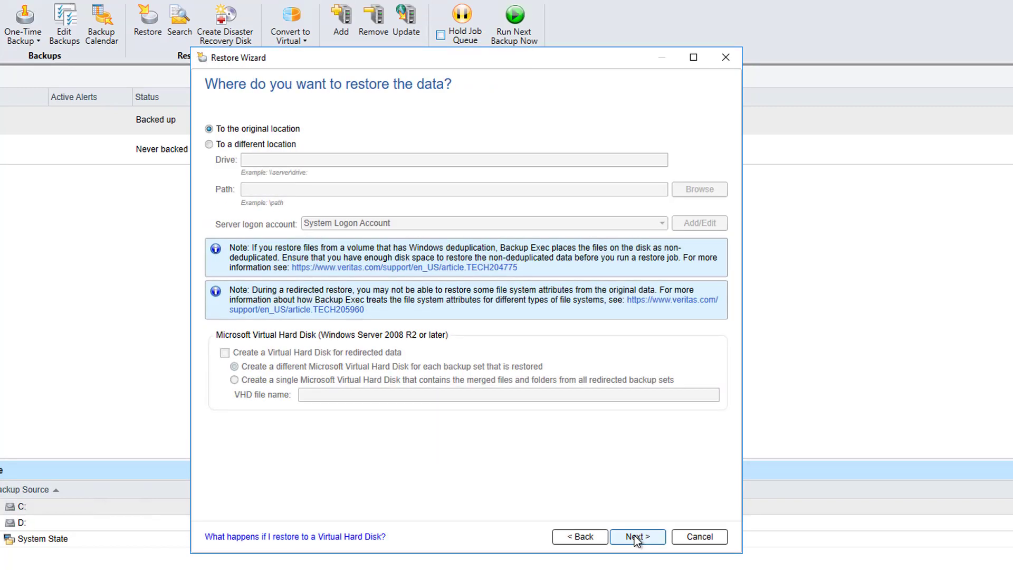
left_click(637, 537)
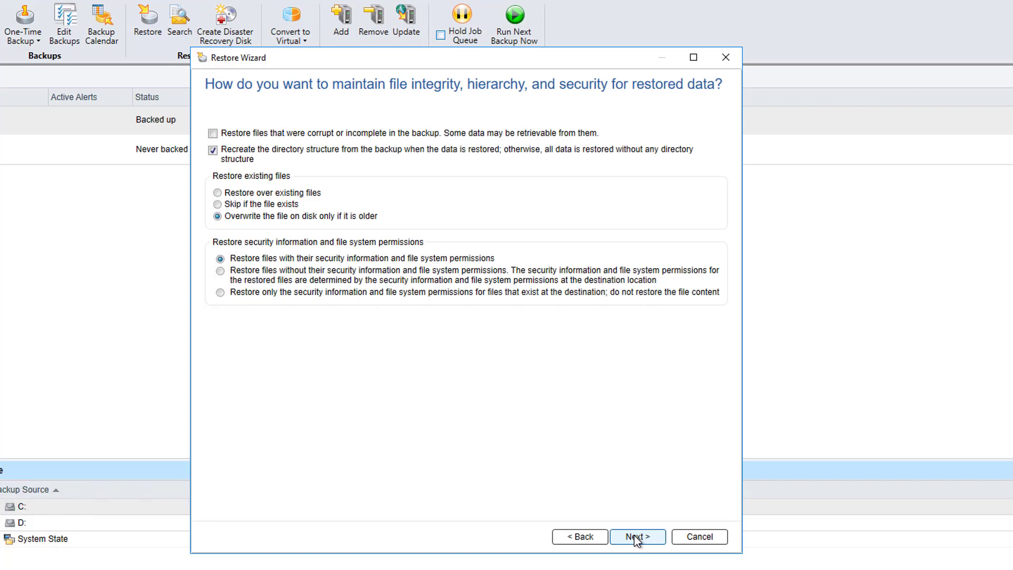
left_click(637, 537)
left_click(637, 537)
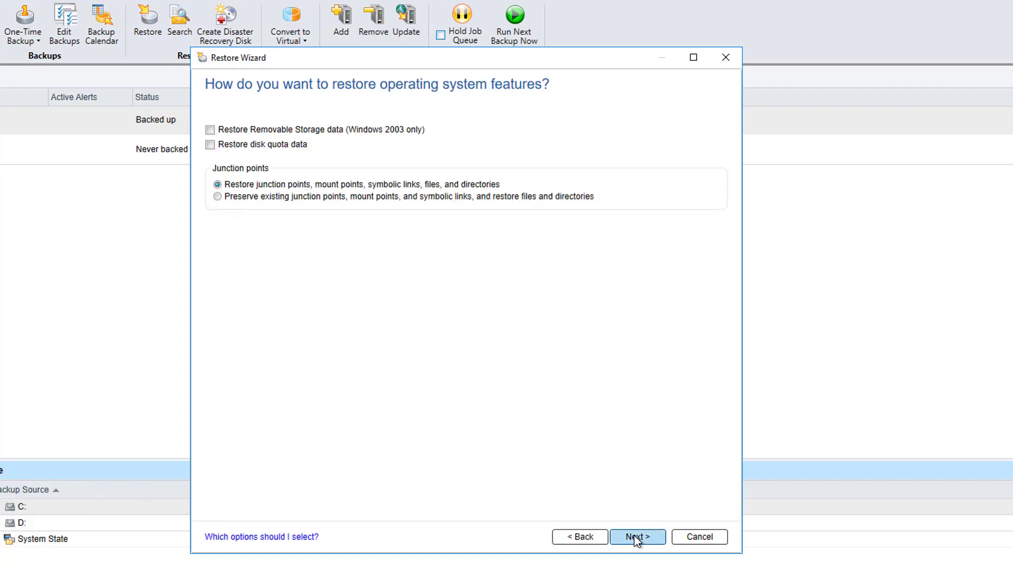
left_click(637, 537)
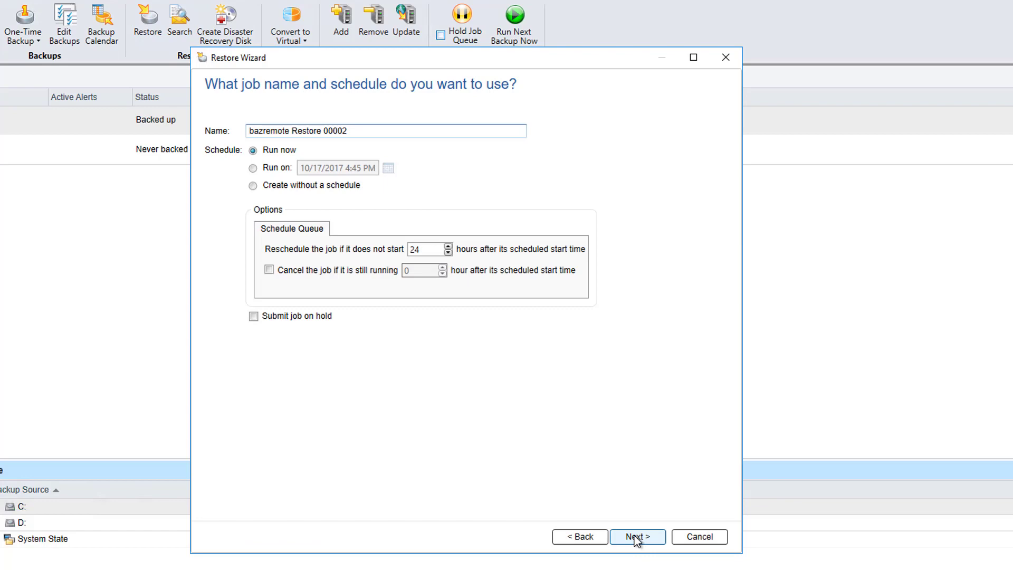
left_click(637, 538)
left_click(637, 537)
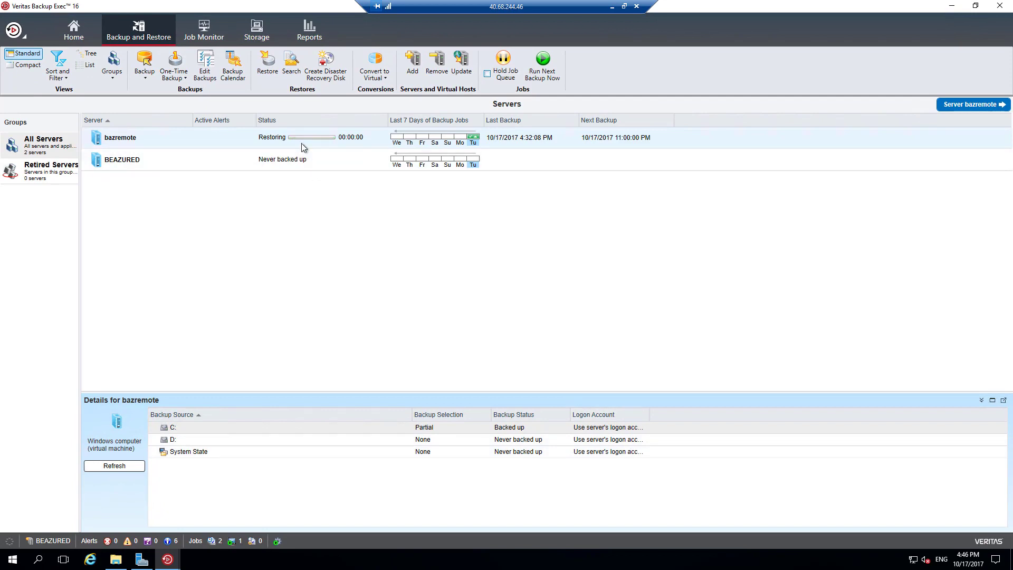
left_click(211, 28)
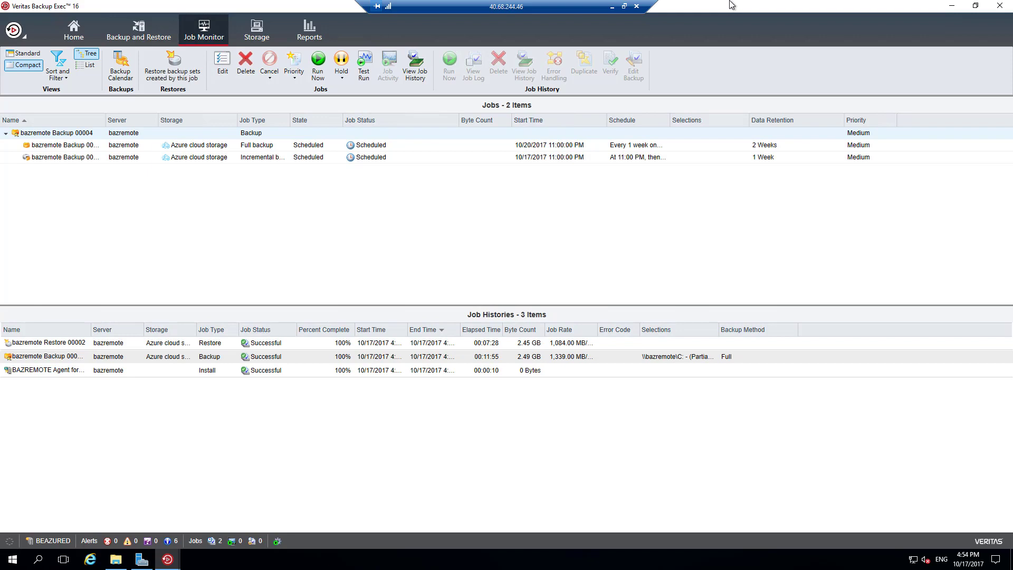
Return to the bazremote Remote Desktop session showing BE_DVD back in C:\Files & stuff.
left_click(612, 10)
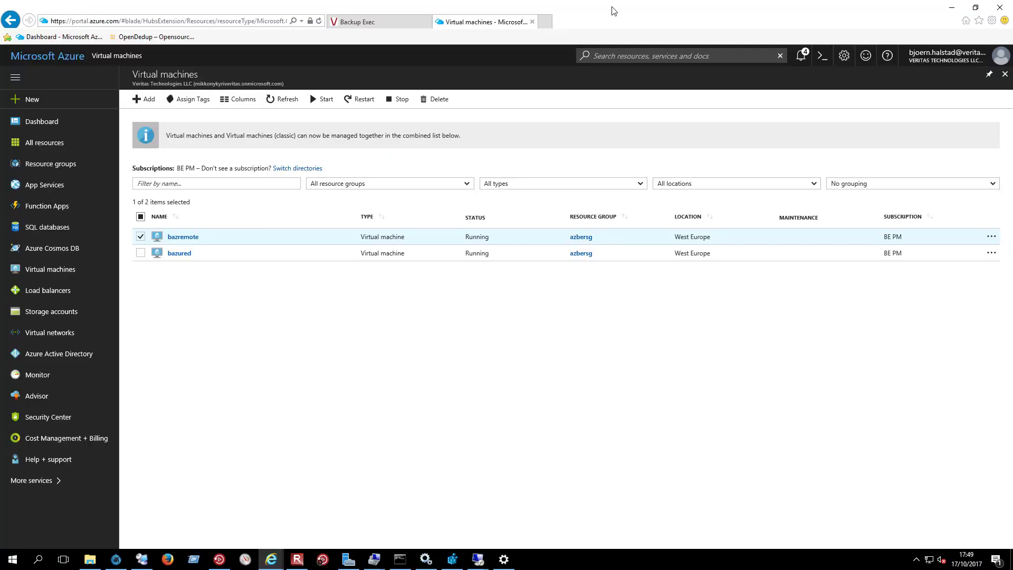
mouse_move(480, 561)
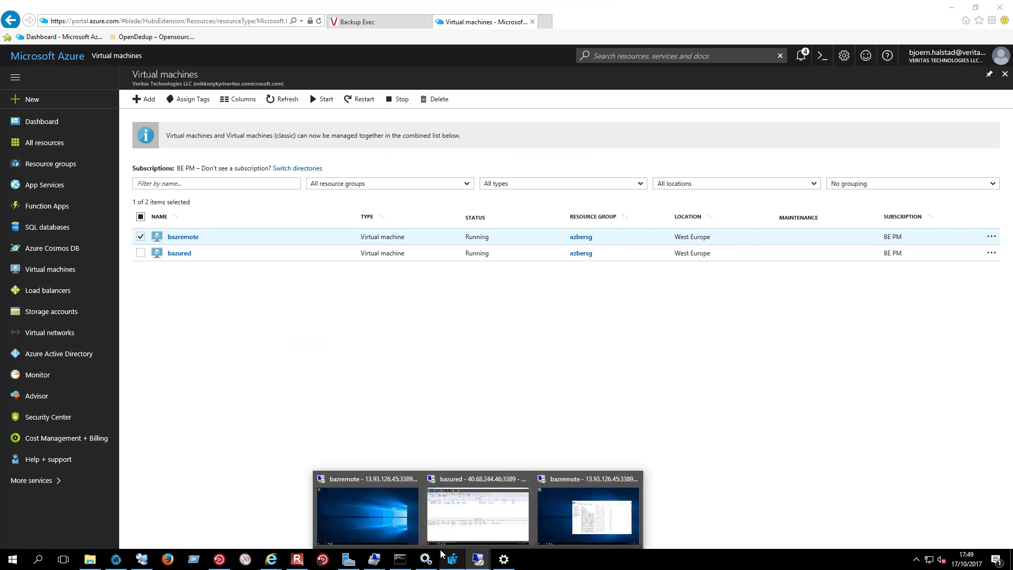
left_click(554, 517)
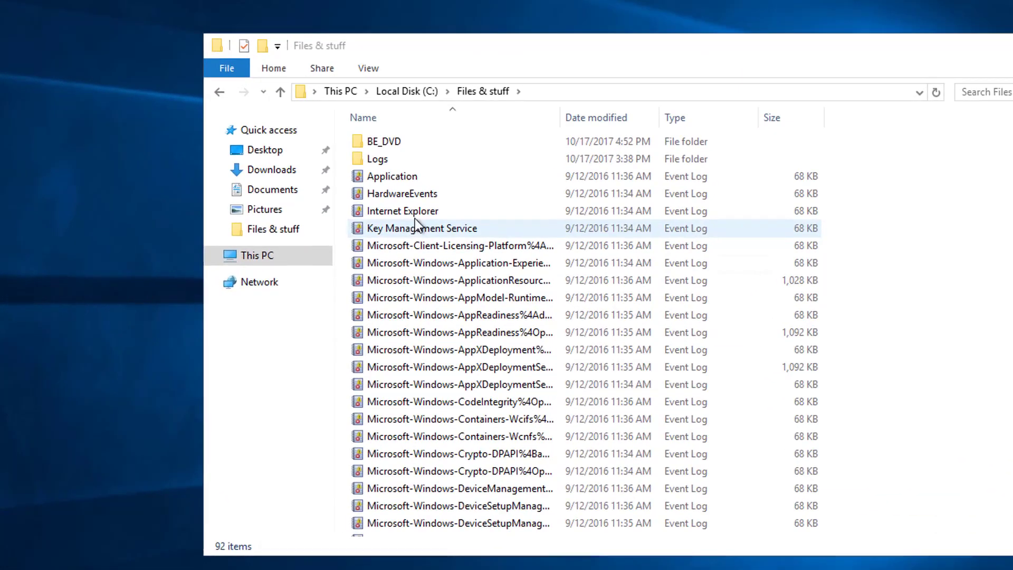